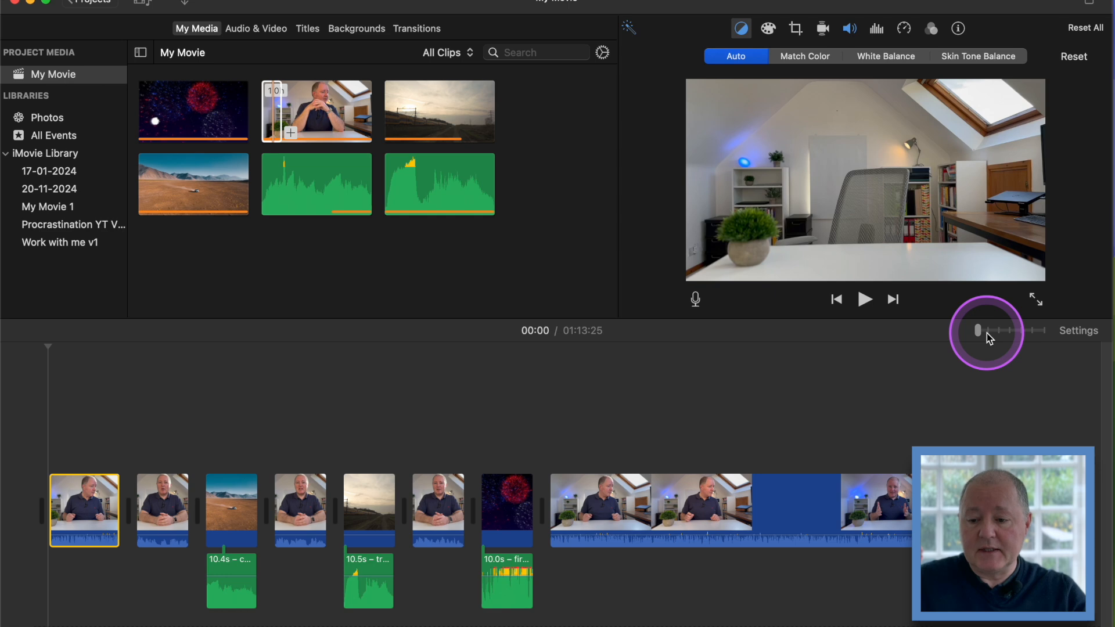
Adjust the timeline zoom until the first clip fills its width with a continuous row of thumbnails
left_click(989, 331)
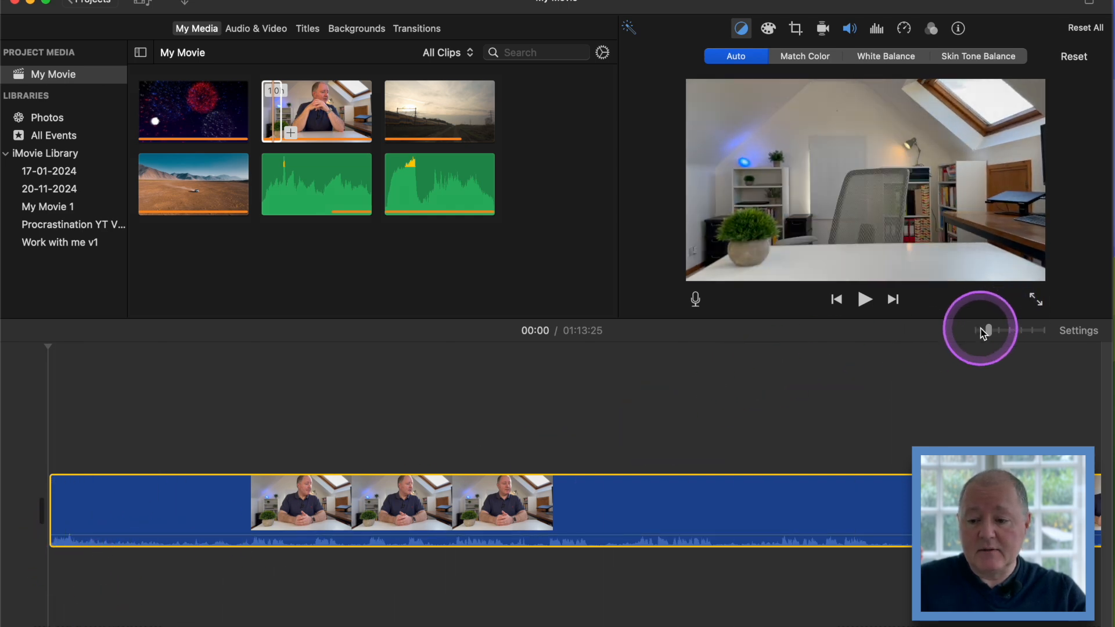
left_click(979, 333)
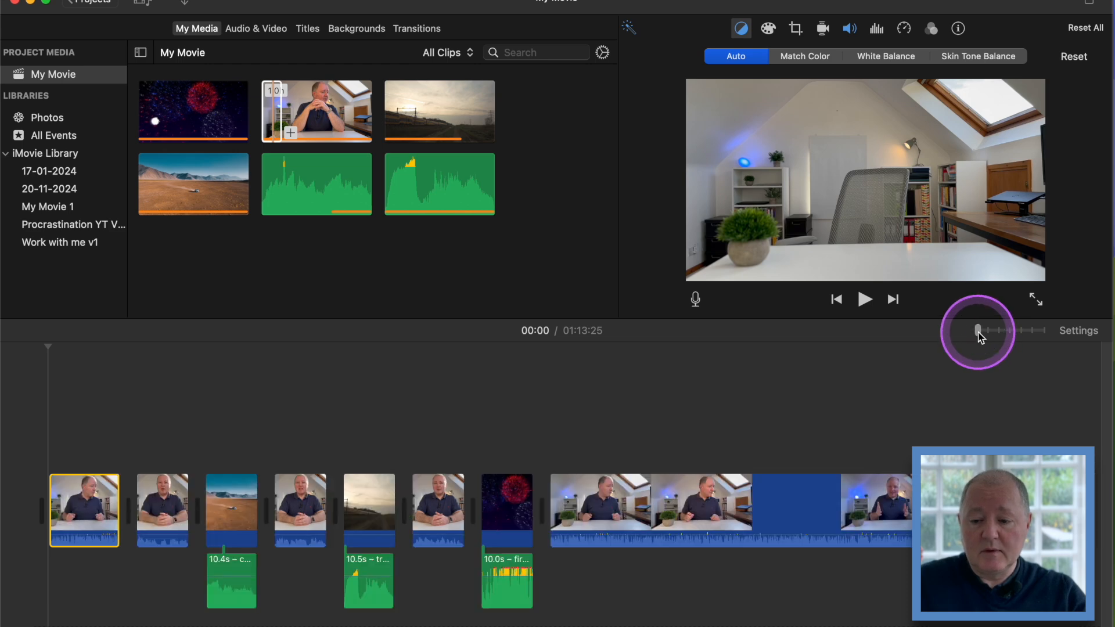
left_click(989, 332)
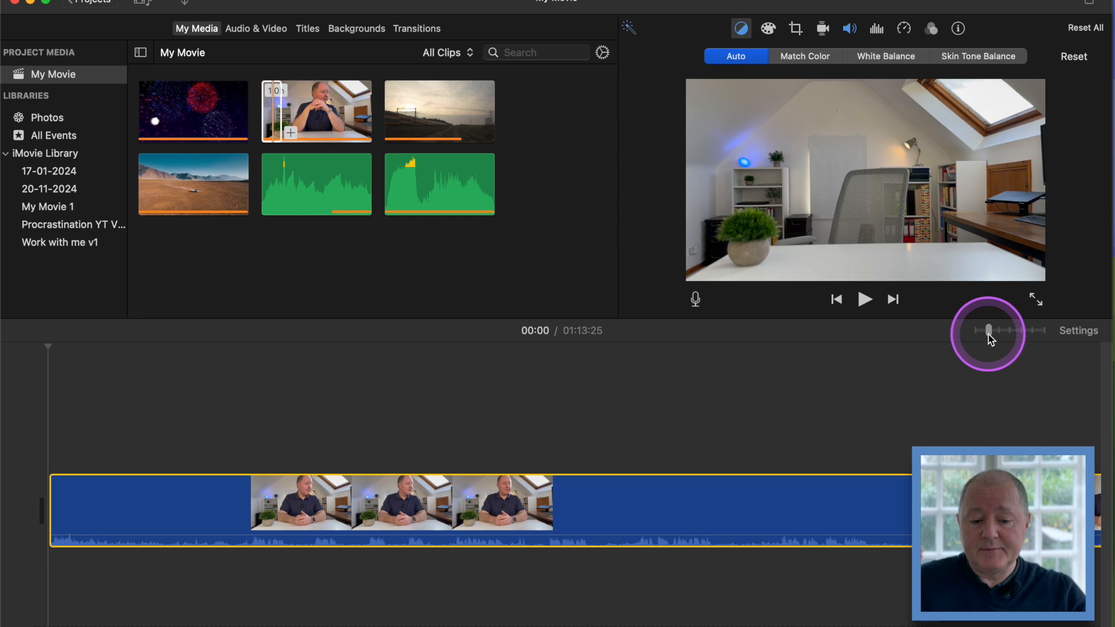
left_click_drag(1002, 335, 1006, 335)
left_click(1015, 340)
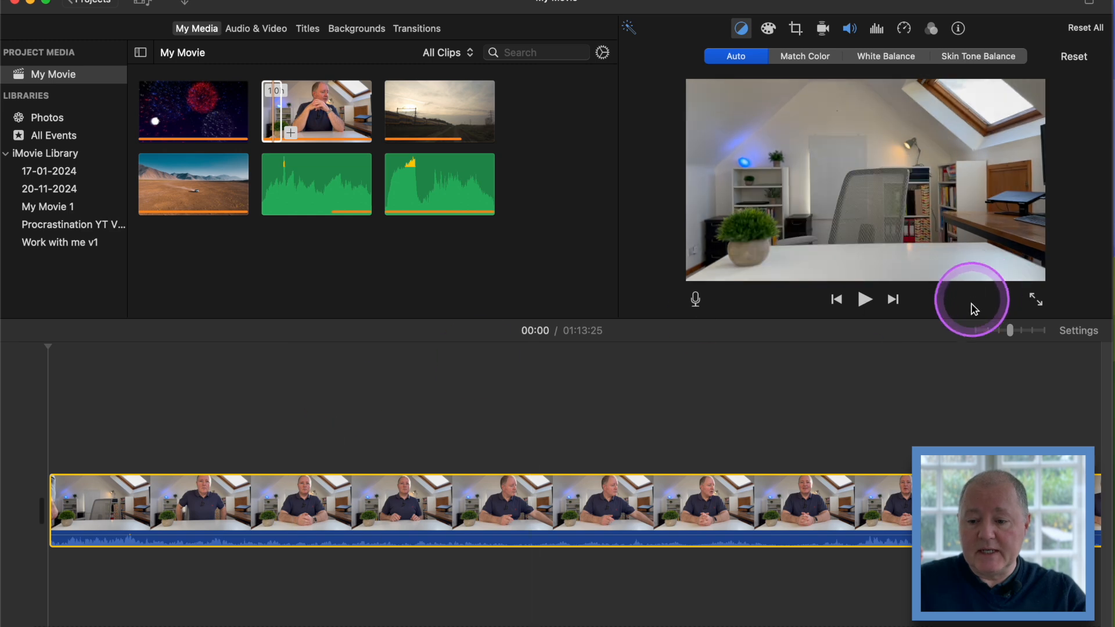
left_click(979, 331)
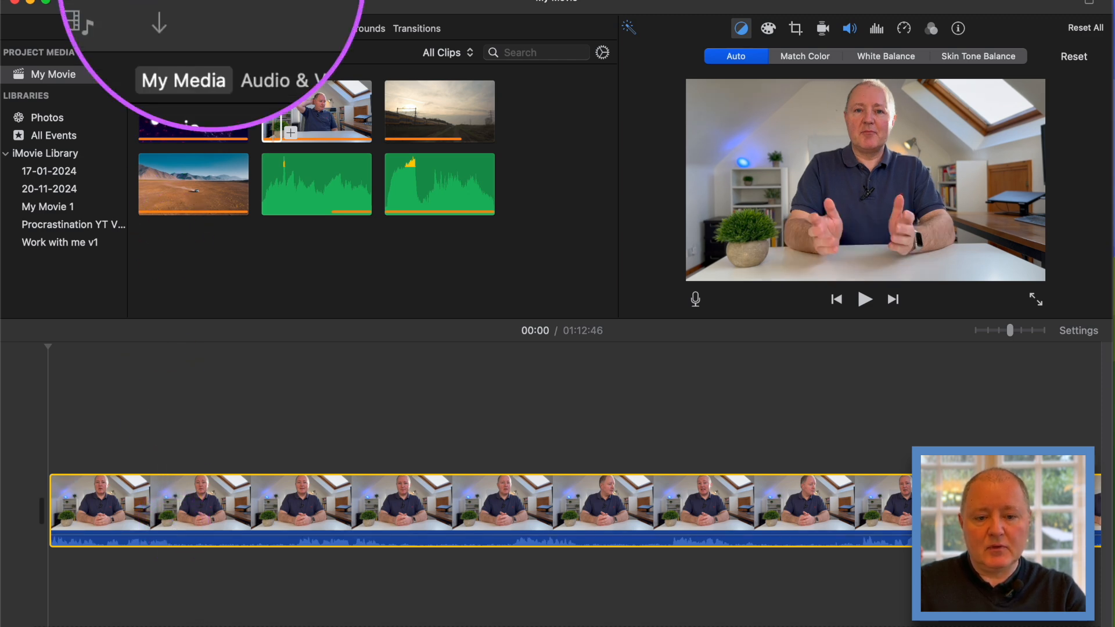
Try splitting the first clip at the 00:05 playhead position and undo the split
left_click(212, 1)
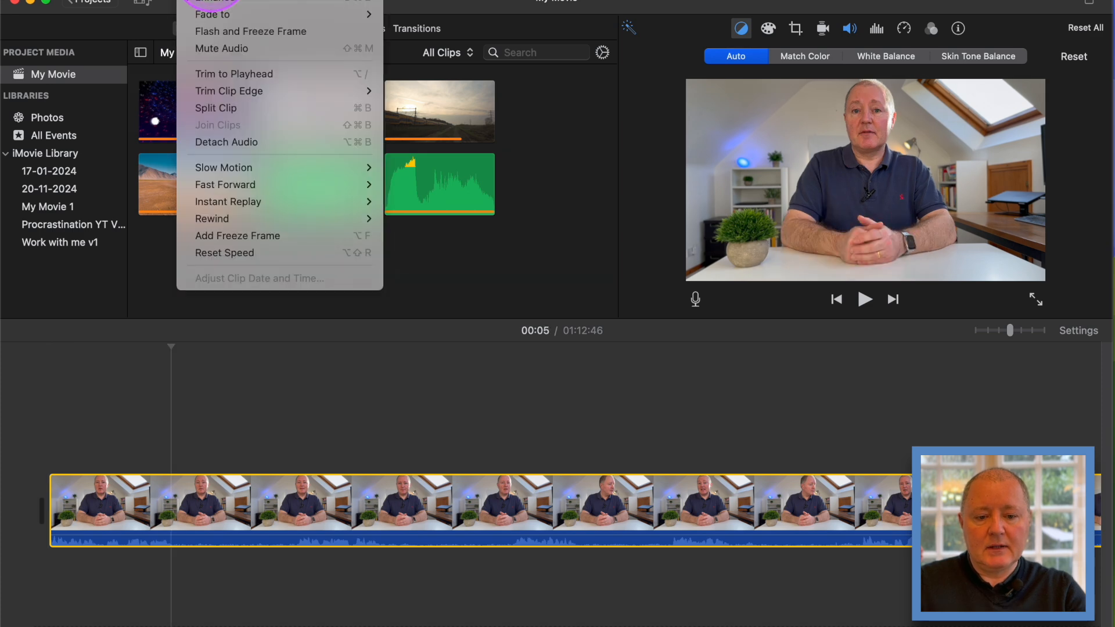
left_click(223, 108)
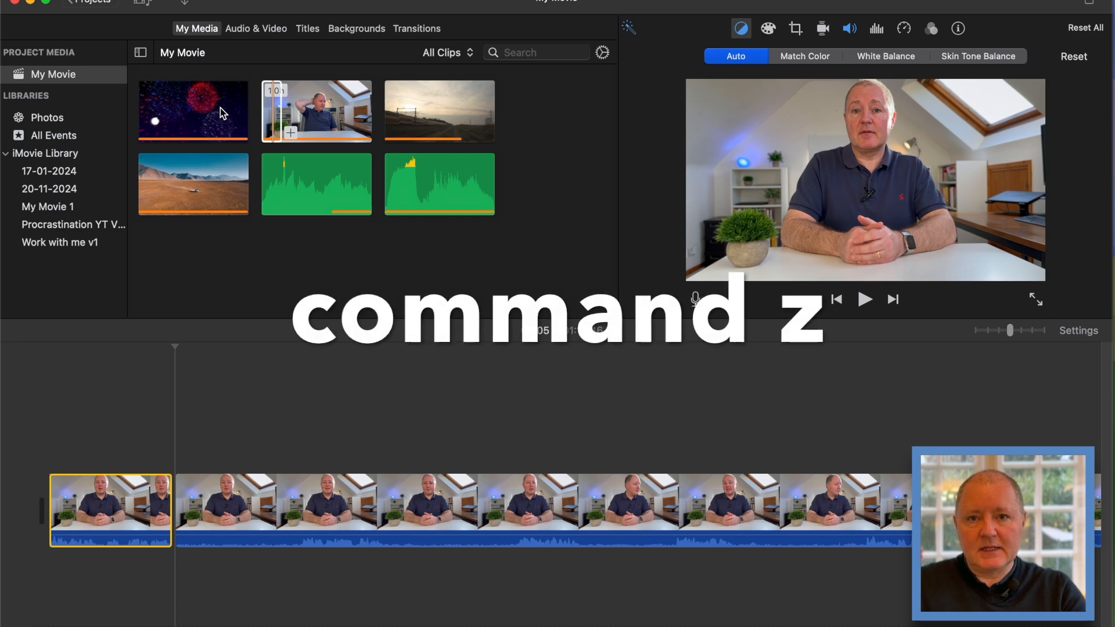
key("super+z")
Split the talking-head clip at about 00:06 and again at about 00:12 to isolate the section in between
left_click(174, 513)
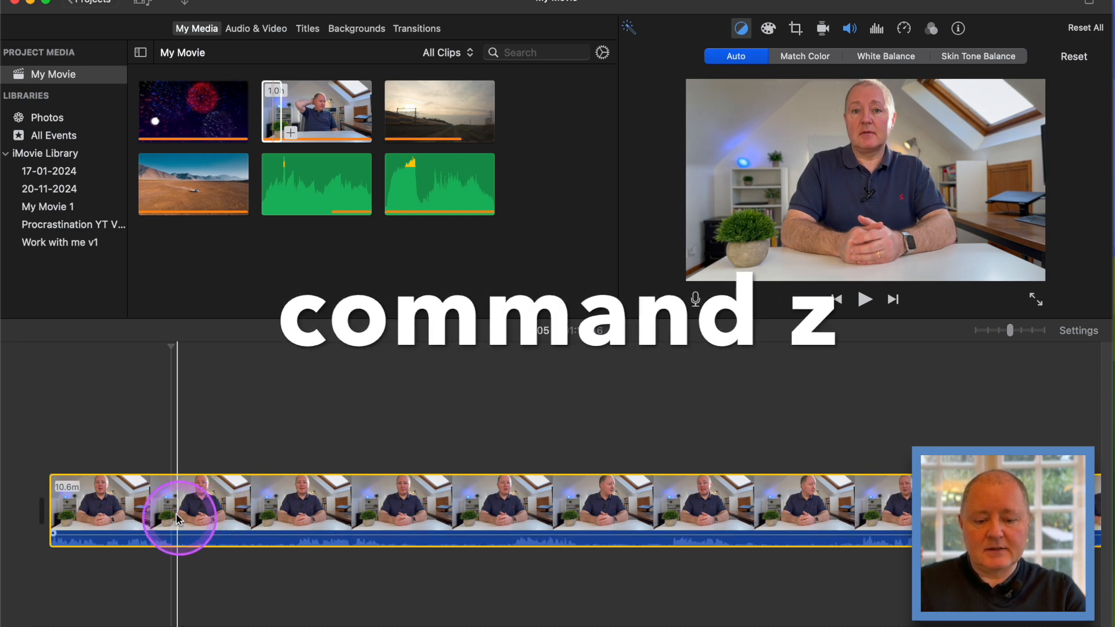
left_click_drag(172, 507, 176, 510)
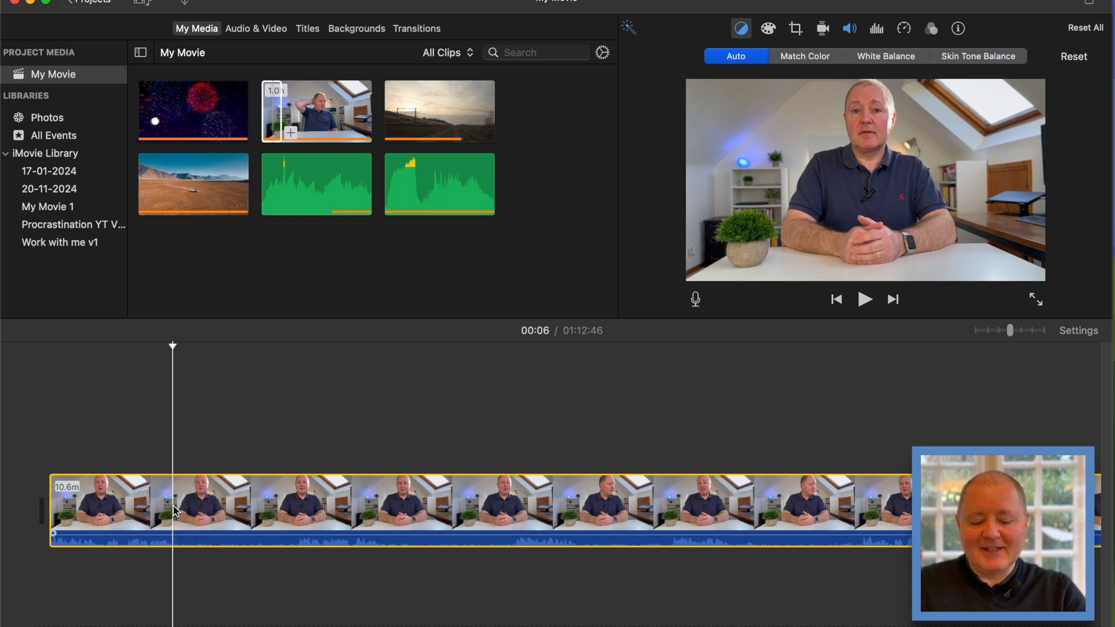
key("super+b")
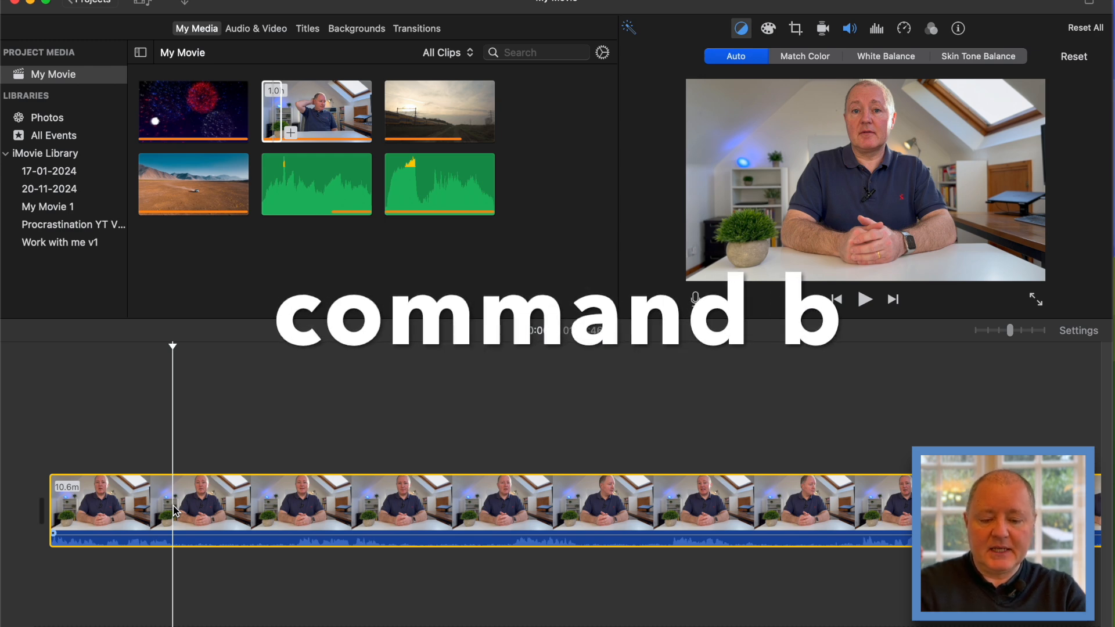
left_click(176, 510)
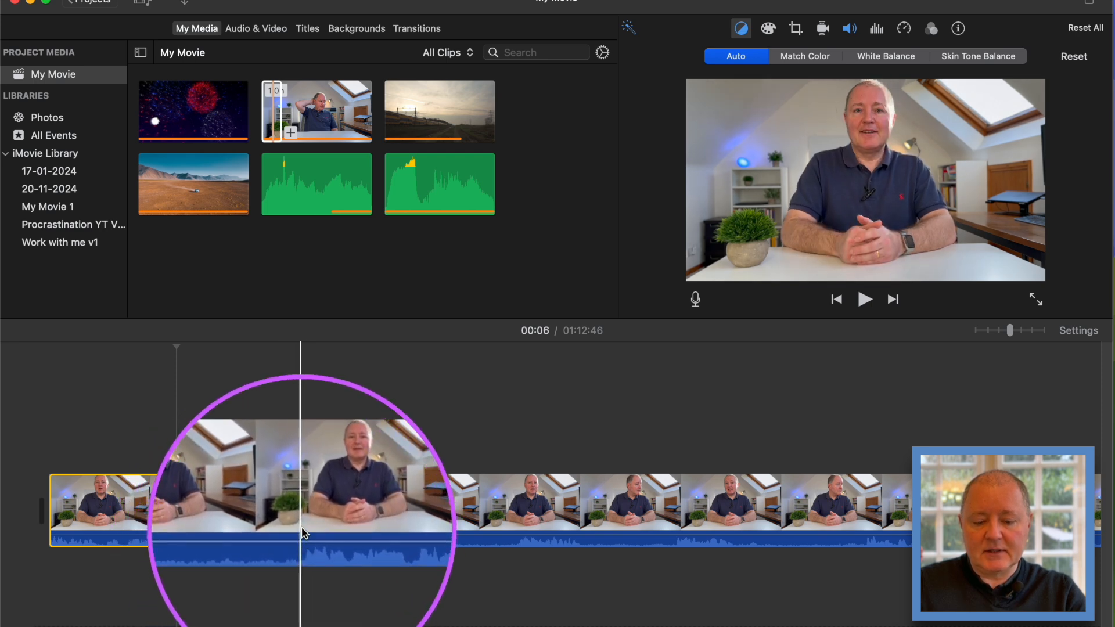
key("super+b")
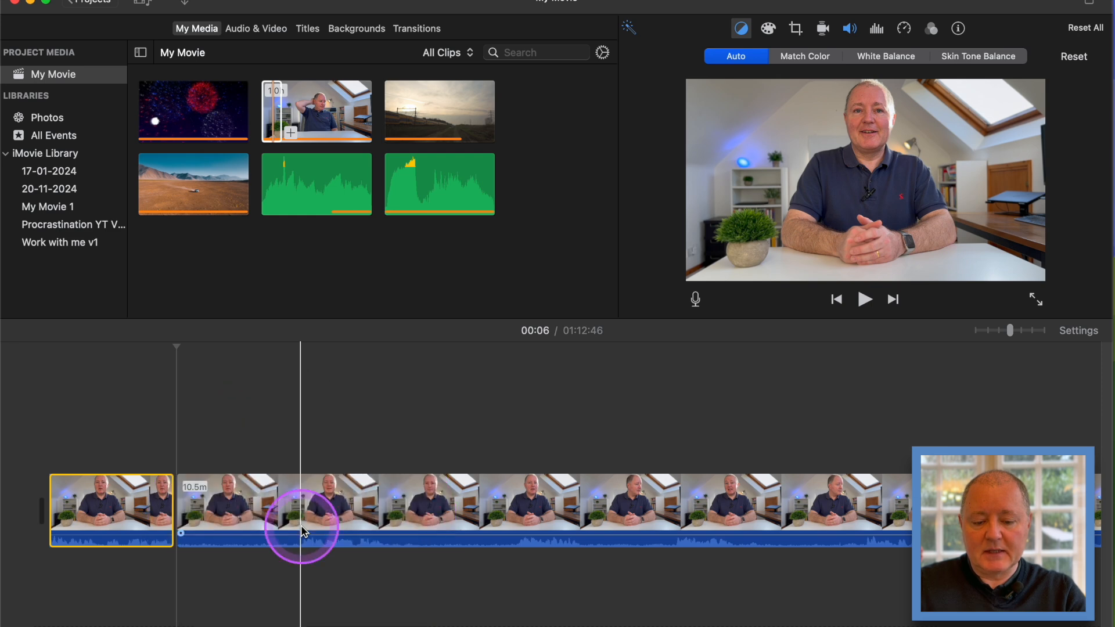
left_click(301, 525)
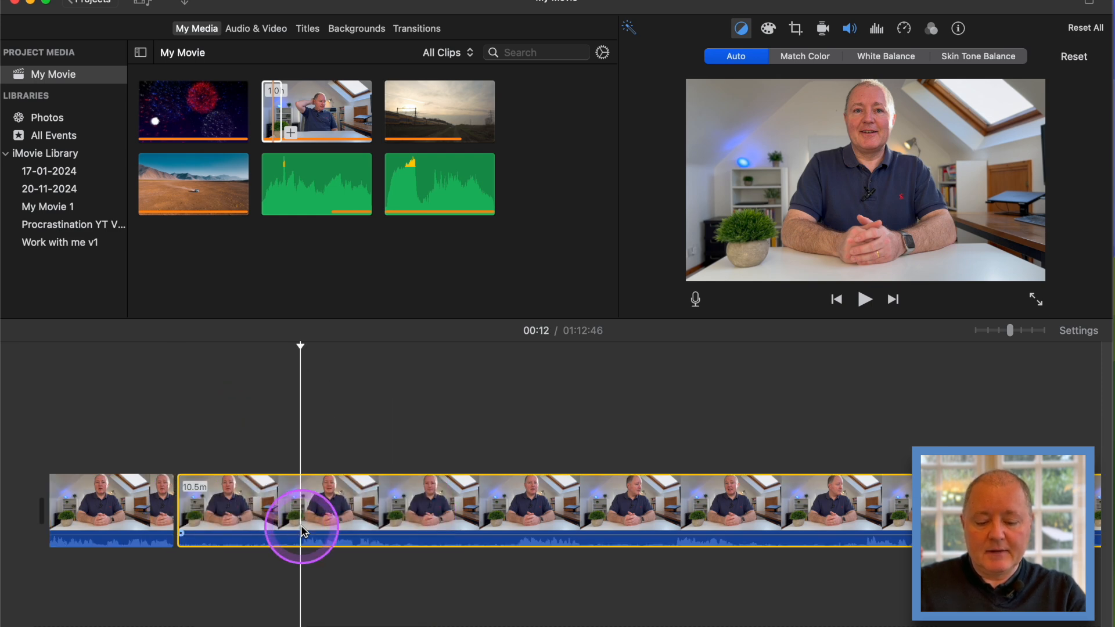
key("super+b")
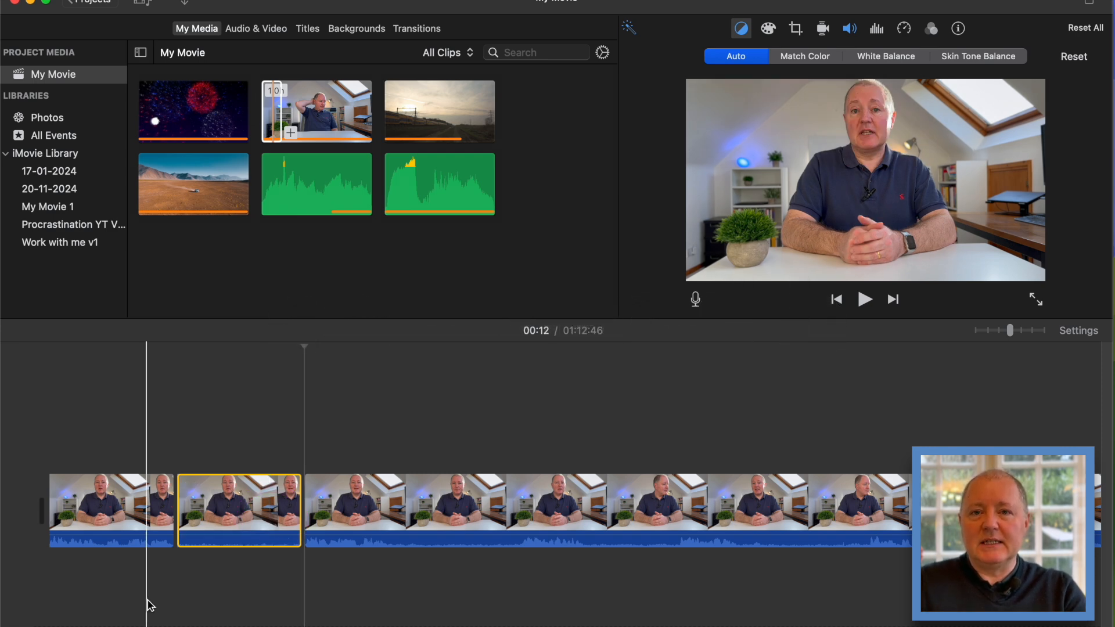
Delete the isolated section between the two splits in the talking-head clip
mouse_move(183, 560)
left_mouse_down()
mouse_move(189, 529)
mouse_move(193, 543)
left_mouse_up()
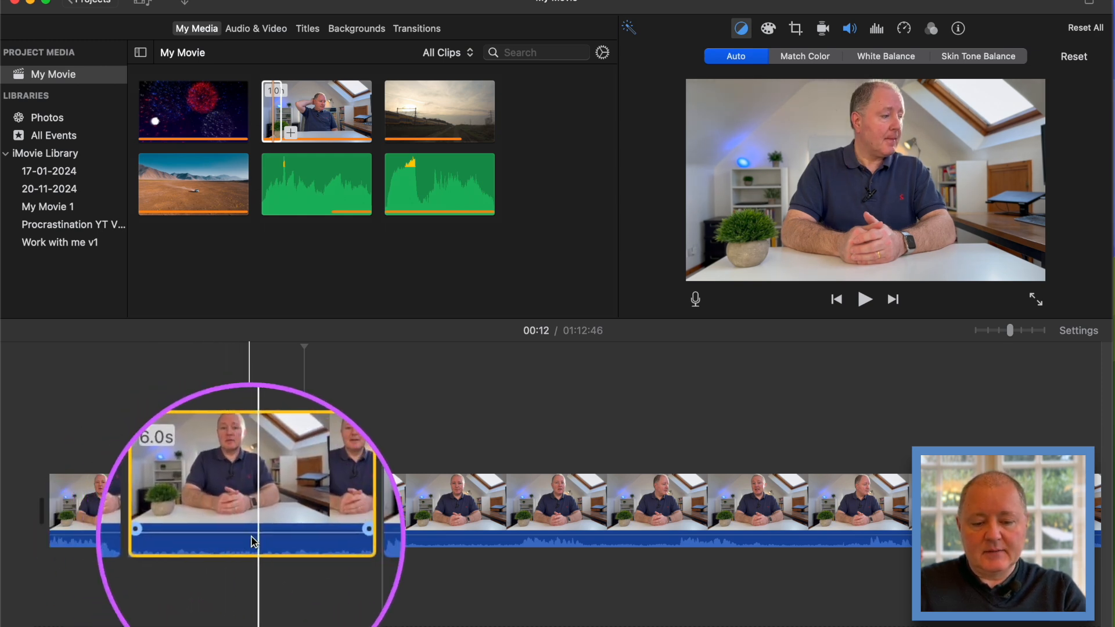
key("ctrl+super+space")
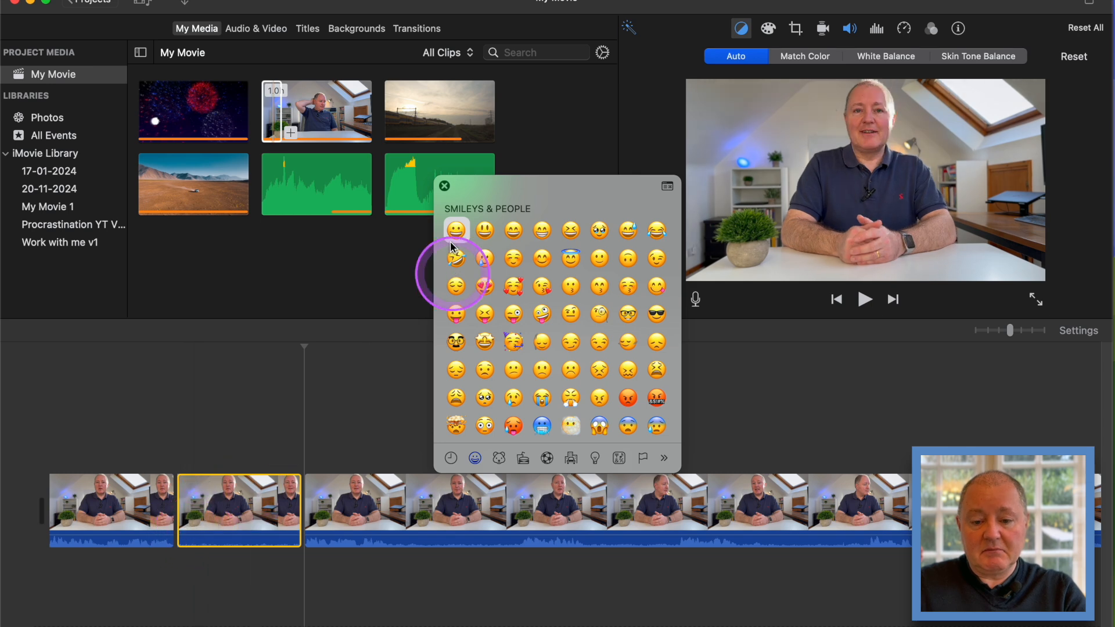
left_click(445, 187)
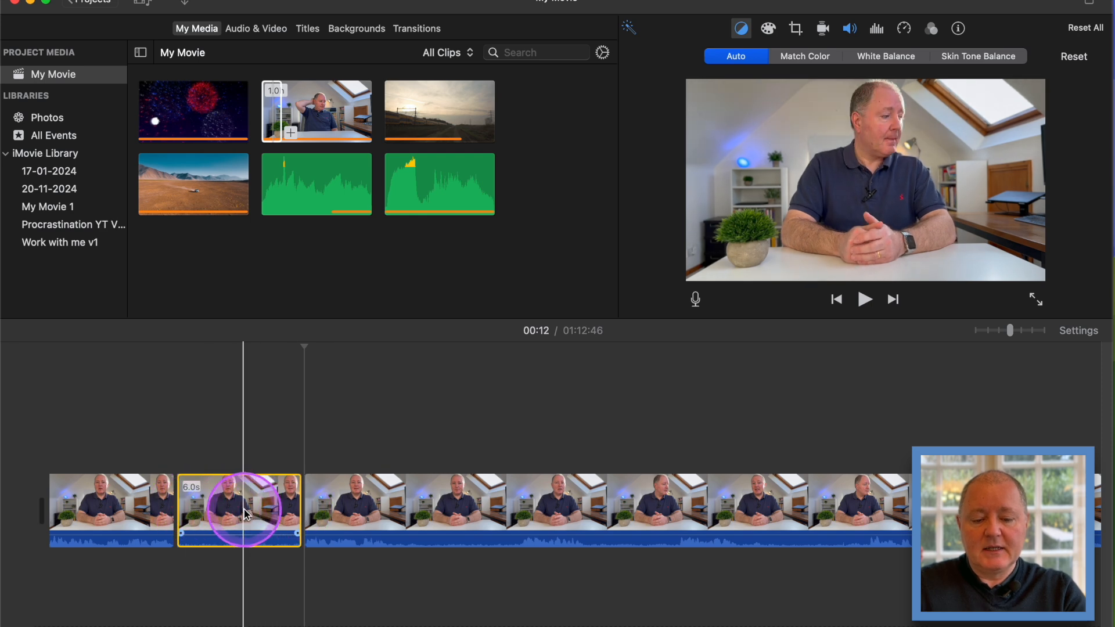
left_click(149, 509)
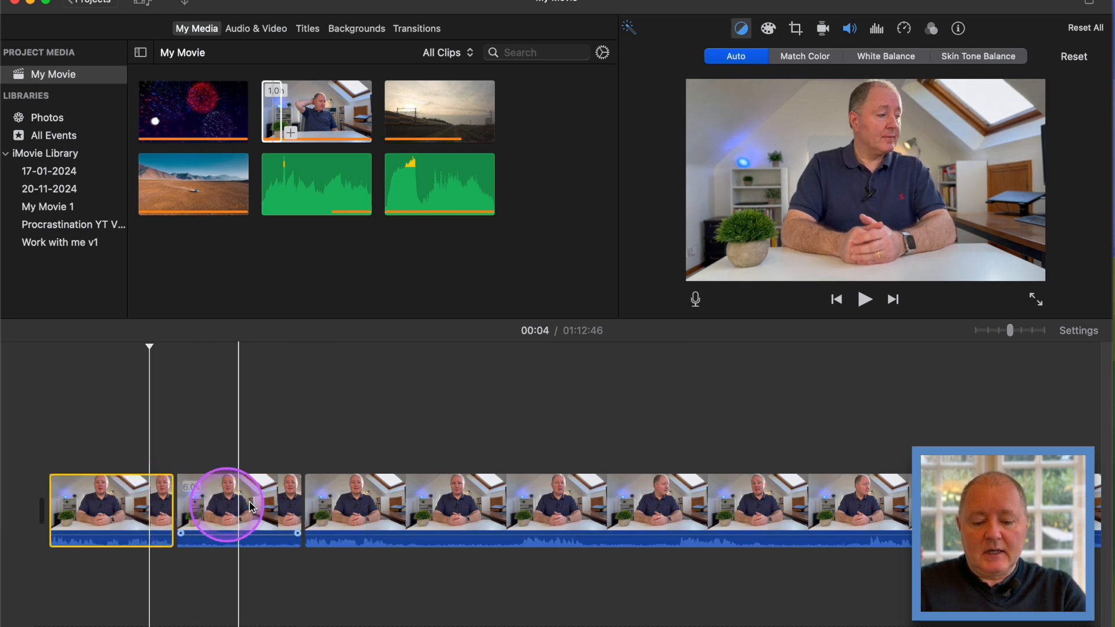
left_click(248, 505)
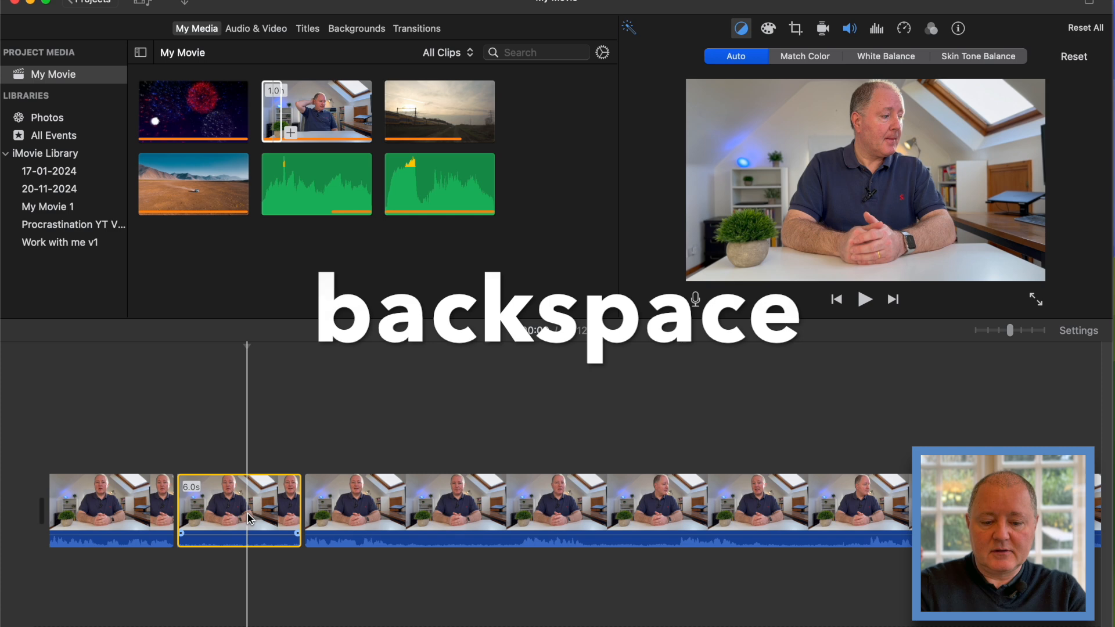
key("BackSpace")
Play the timeline across the new cut to check how the two remaining sections join
left_click(162, 510)
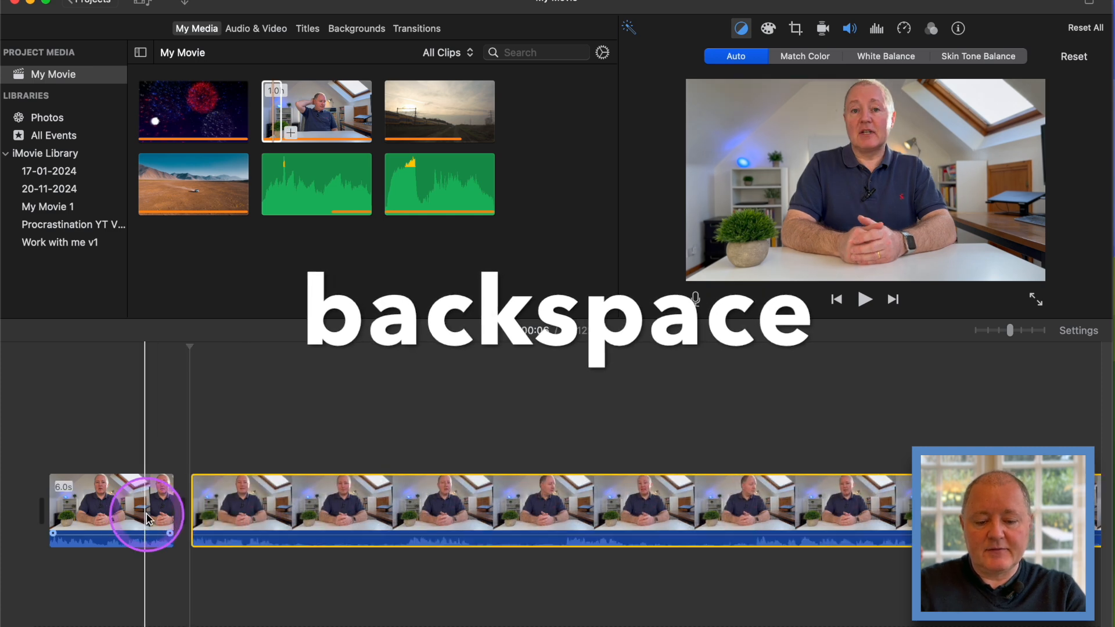
key("space")
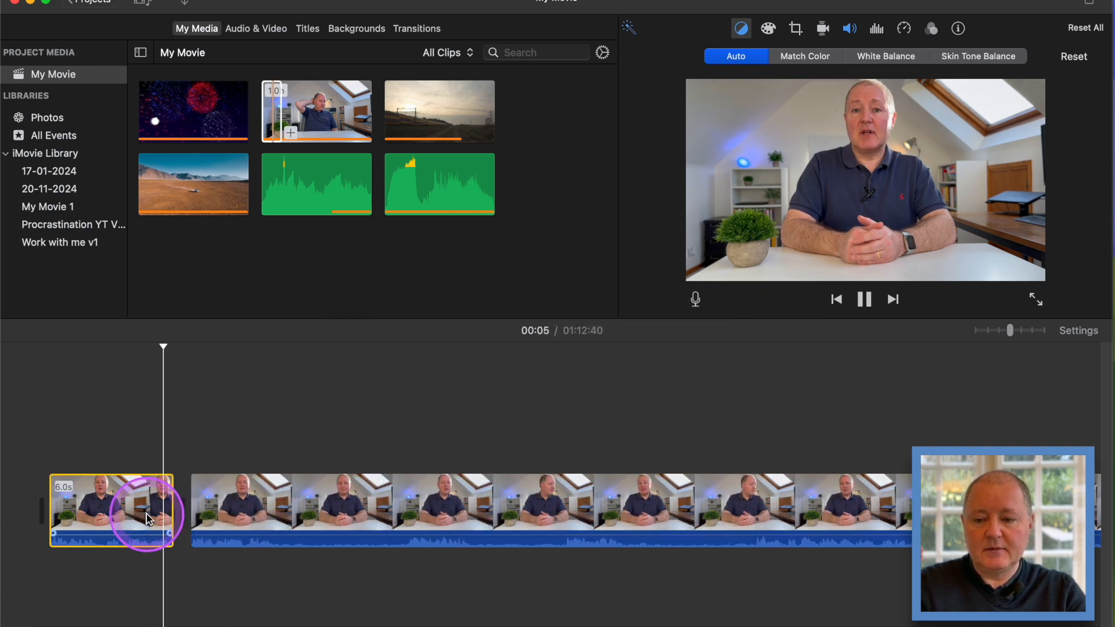
key("space")
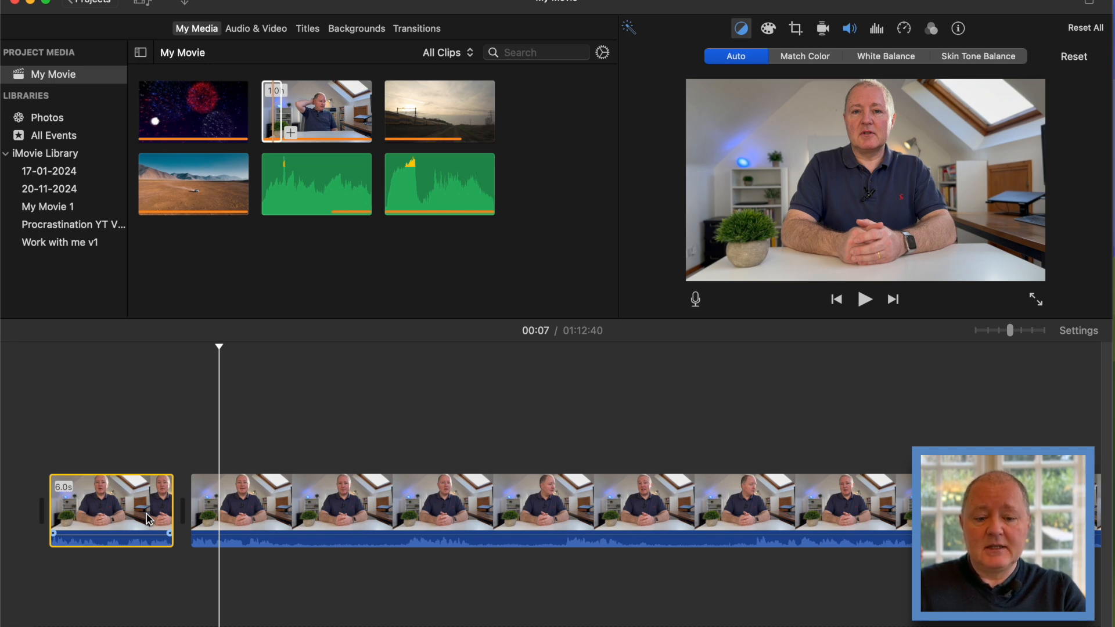
Fine-tune the cut by trimming the starting edge of the second section
left_click(149, 519)
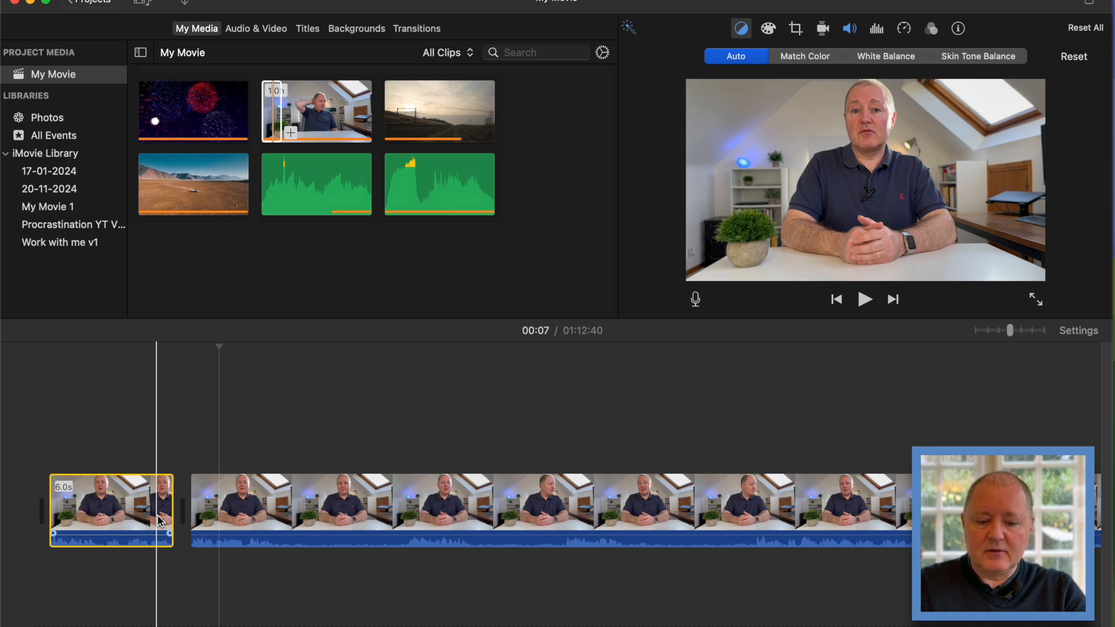
left_click(206, 487)
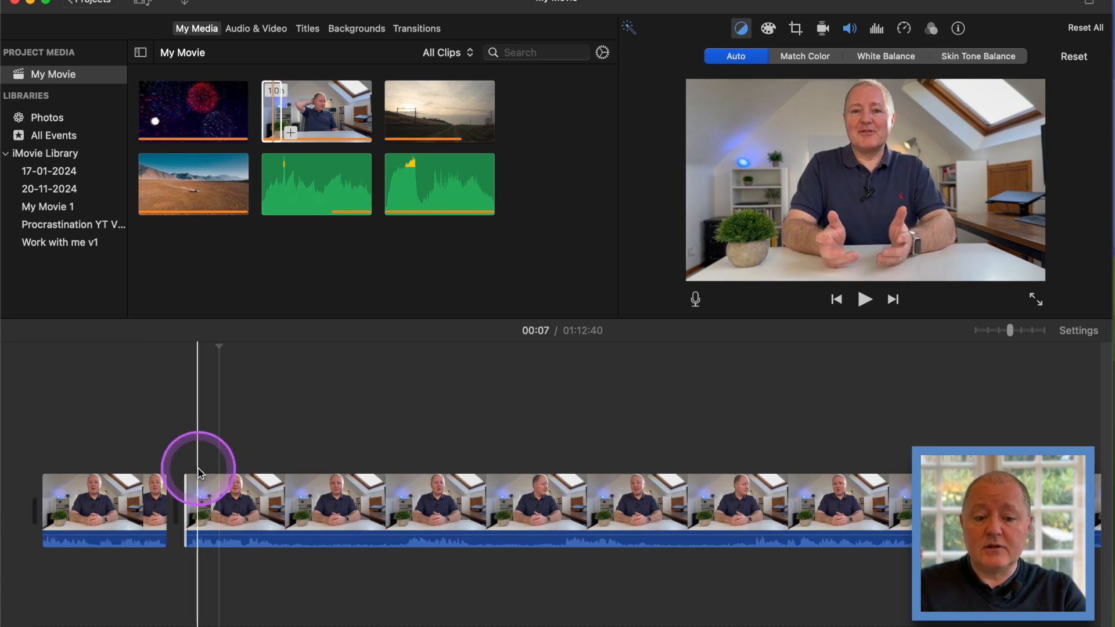
left_click_drag(216, 424, 186, 504)
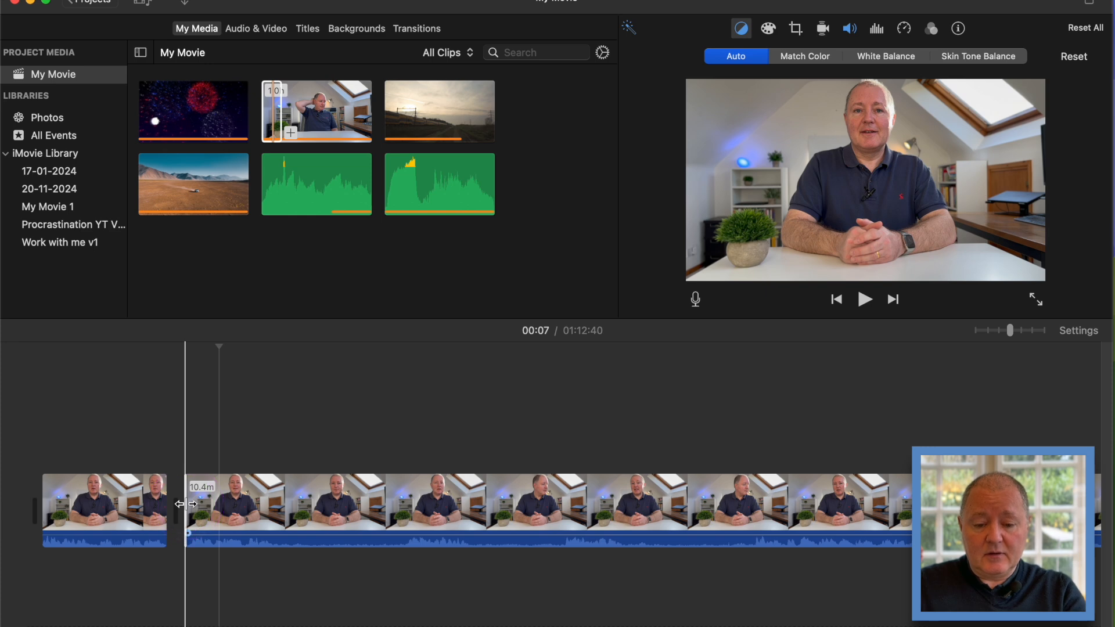
left_click_drag(186, 504, 105, 514)
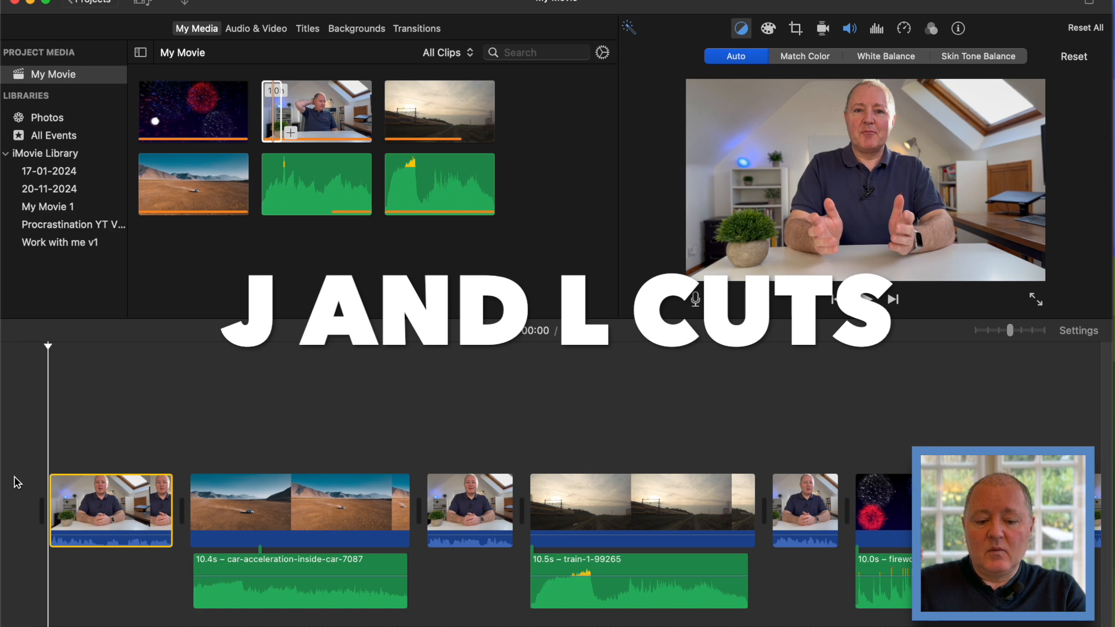
Play the changes from talking-head shots to the car, train and firework clips to examine how picture and sound cut together
left_click_drag(47, 472, 77, 417)
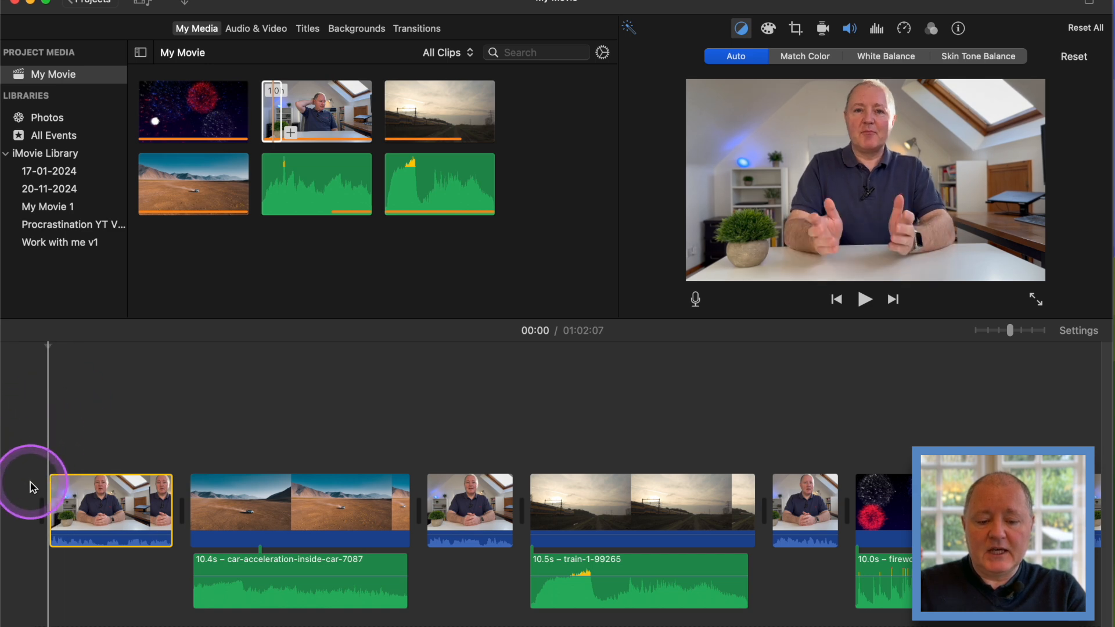
key("space")
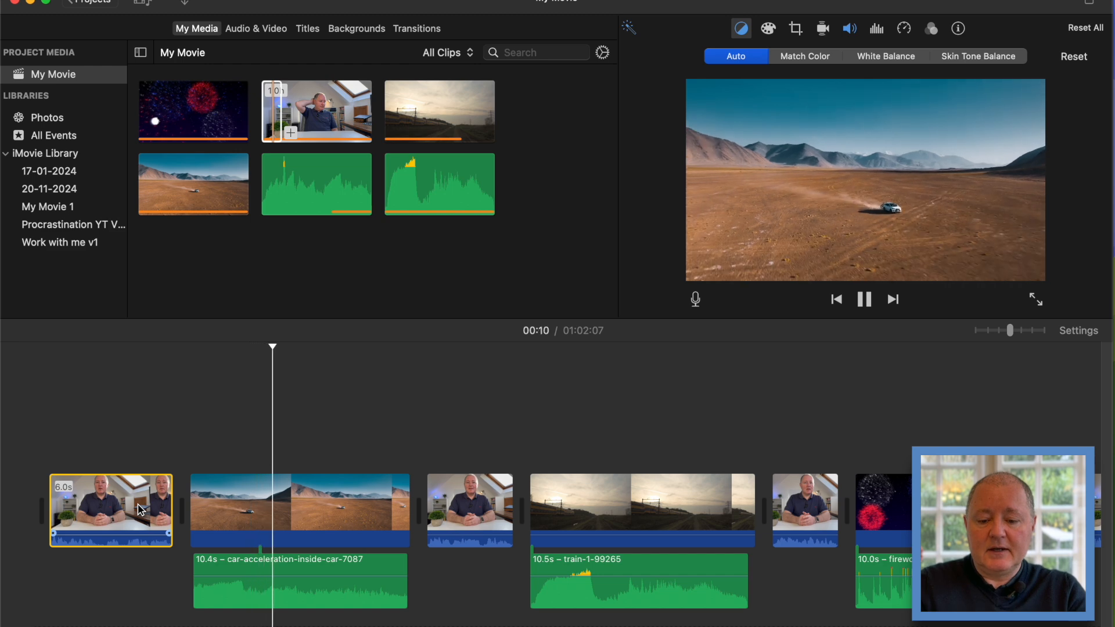
key("space")
left_click(473, 511)
key("space")
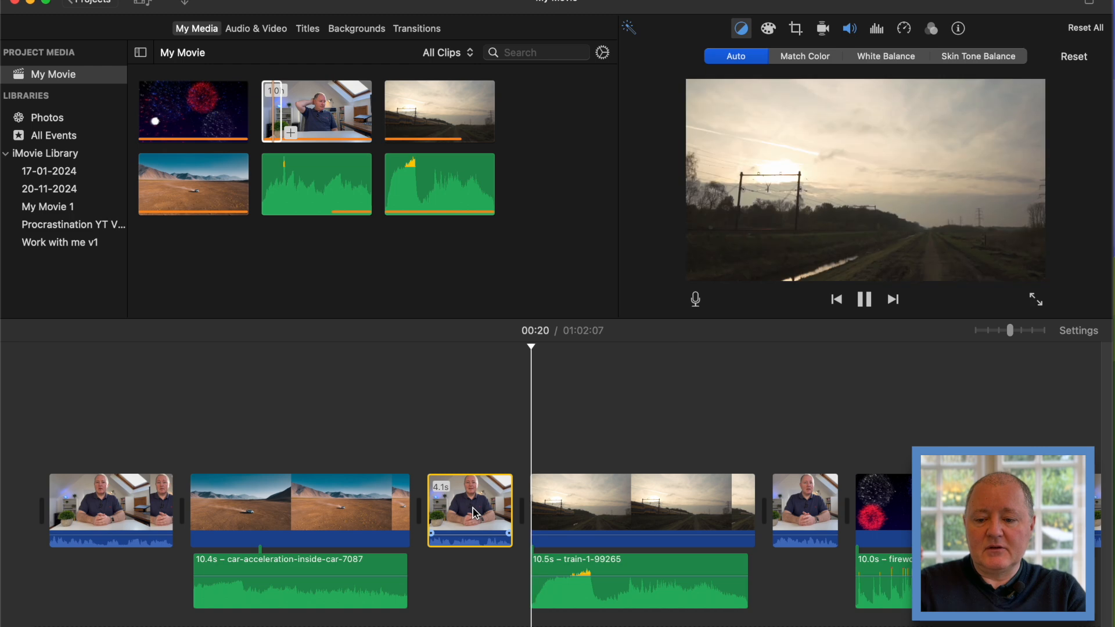
key("space")
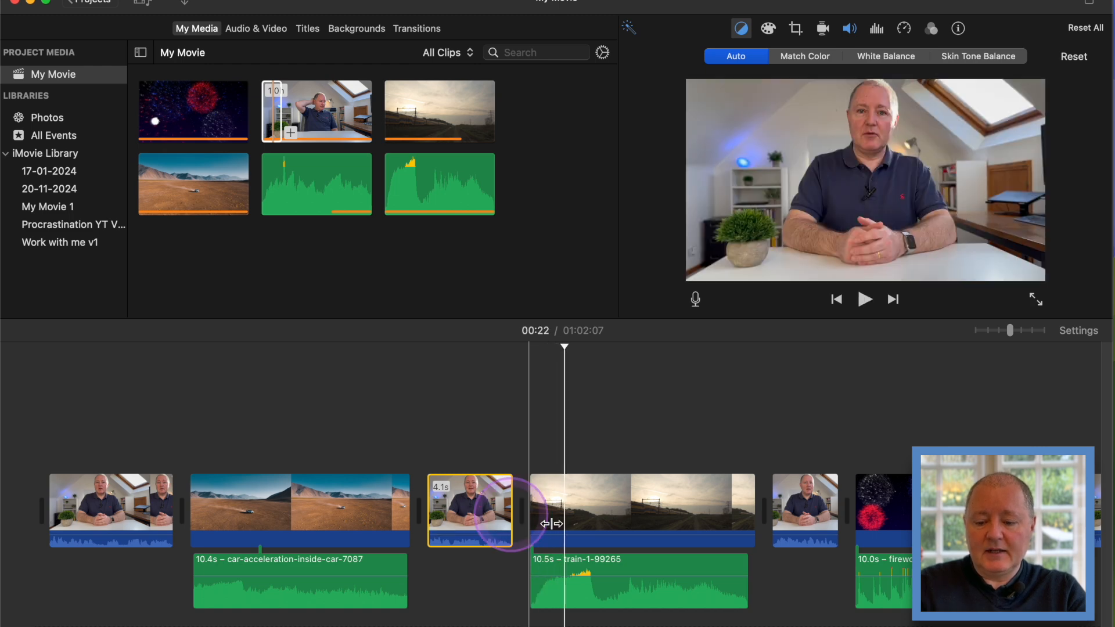
scroll(642, 530, "right", 5)
left_click(610, 514)
key("space")
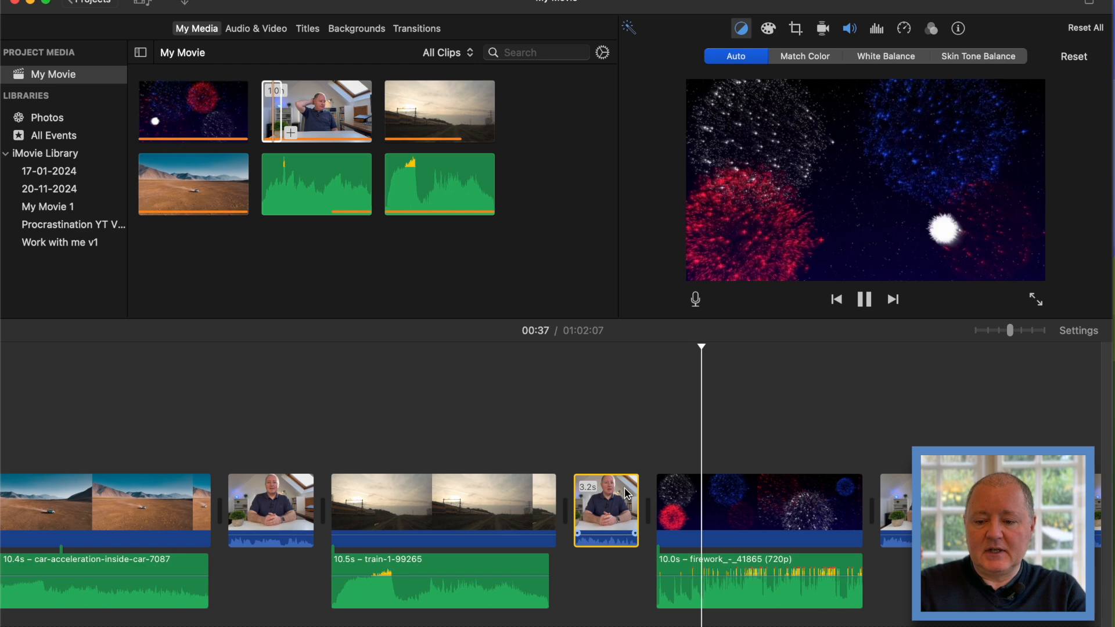
key("space")
scroll(317, 439, "left", 5)
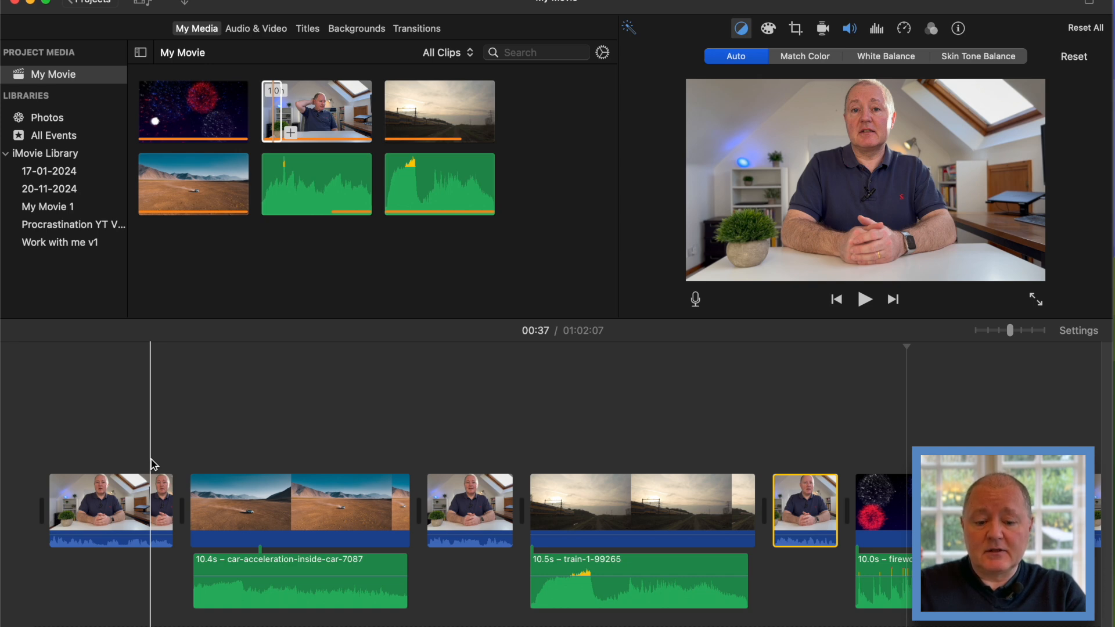
Detach the audio from the first talking-head clip in the timeline
left_click(149, 498)
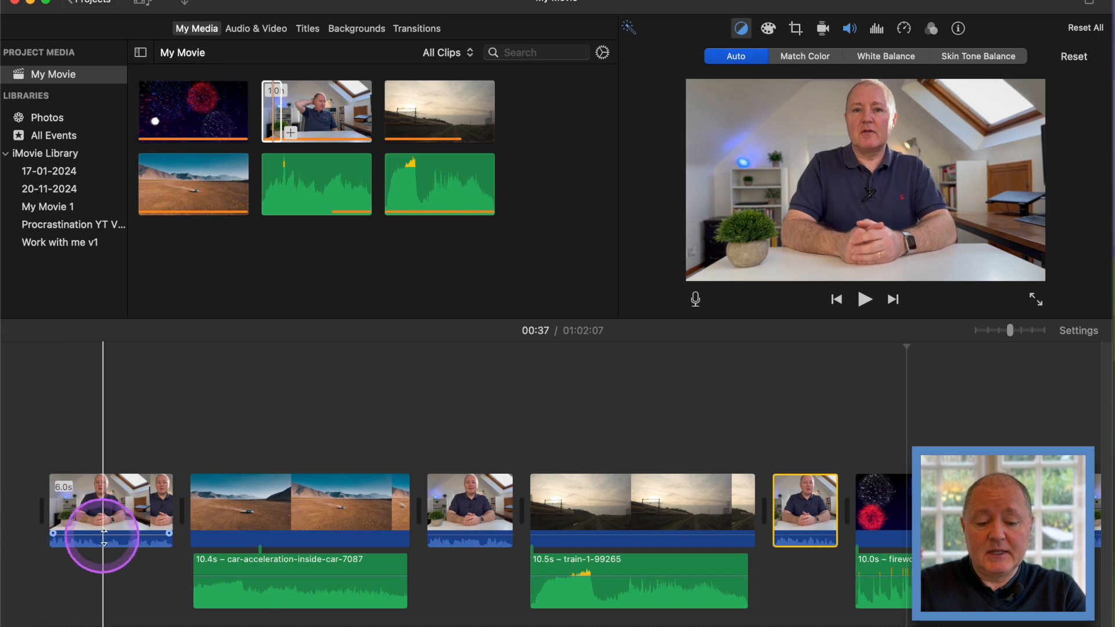
right_click(139, 544)
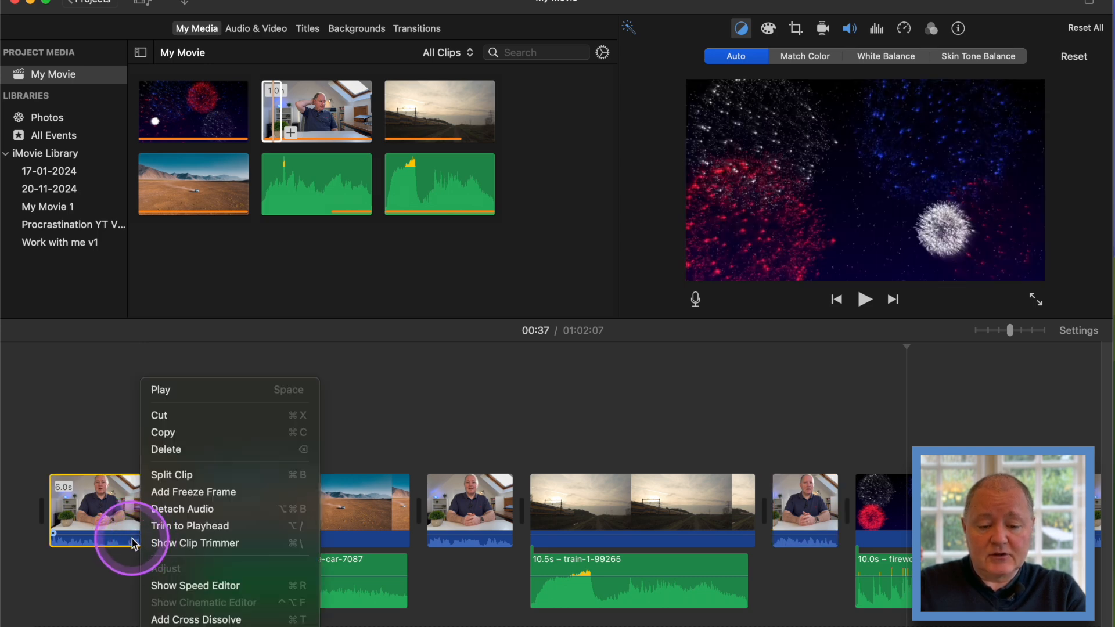
left_click(172, 509)
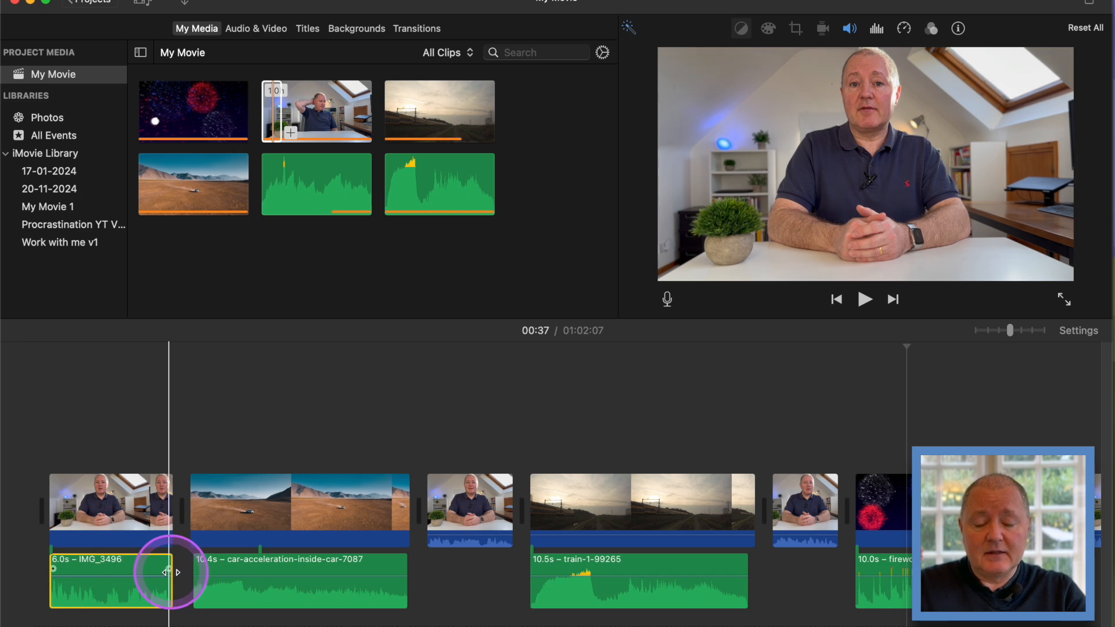
Extend the start of the car-acceleration audio back under the first talking-head clip, to a length of 11.4 s
left_click(178, 560)
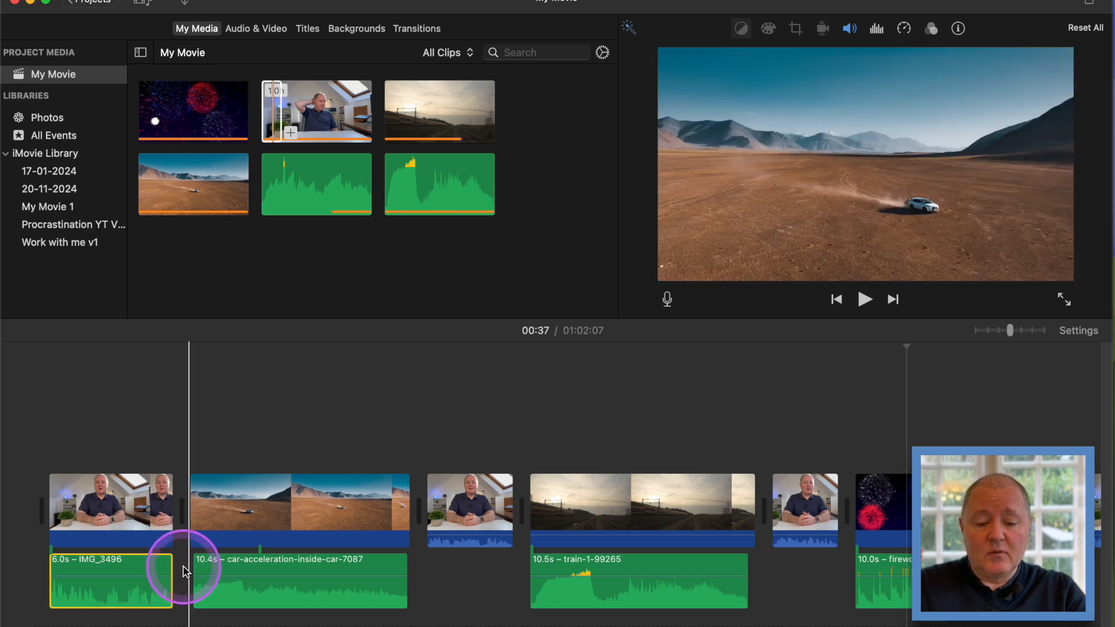
left_click_drag(179, 561, 197, 579)
left_click(198, 580)
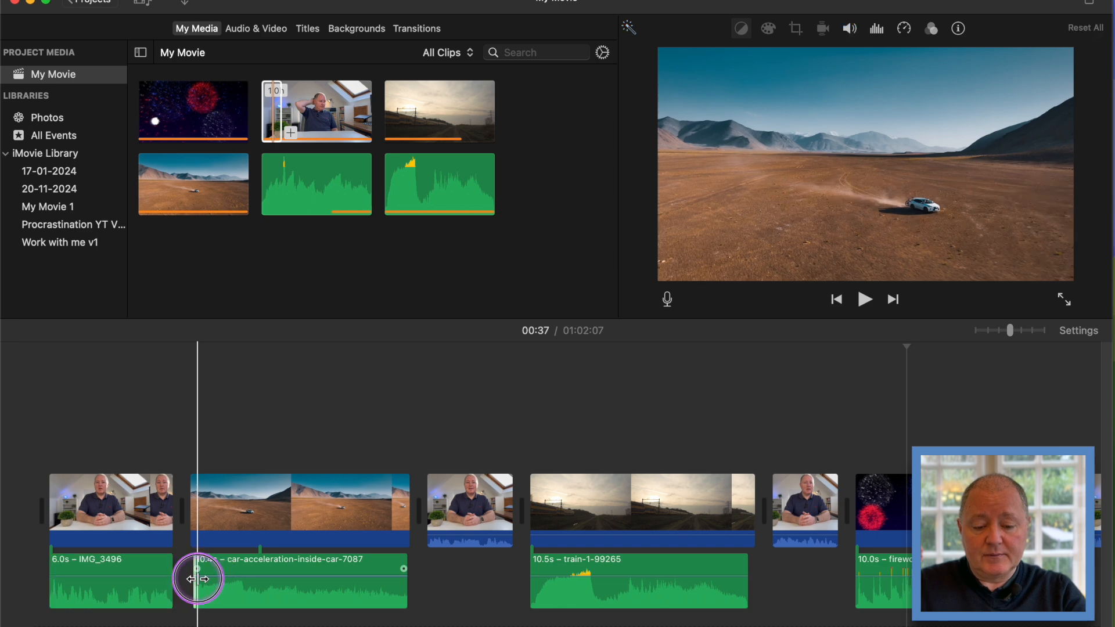
left_click_drag(198, 579, 158, 579)
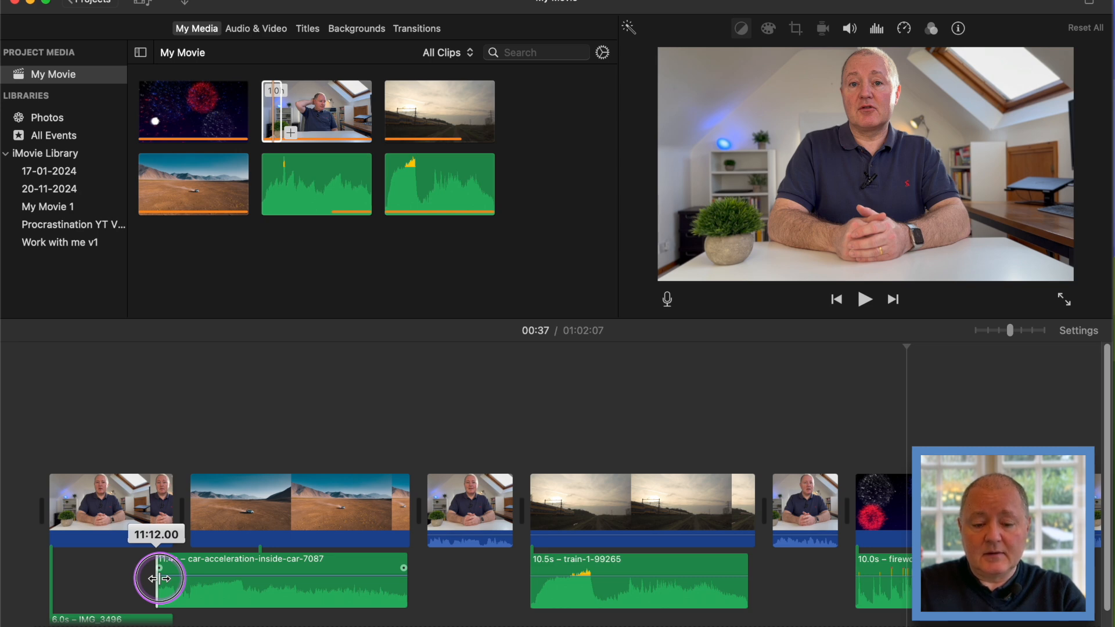
left_click_drag(158, 579, 159, 579)
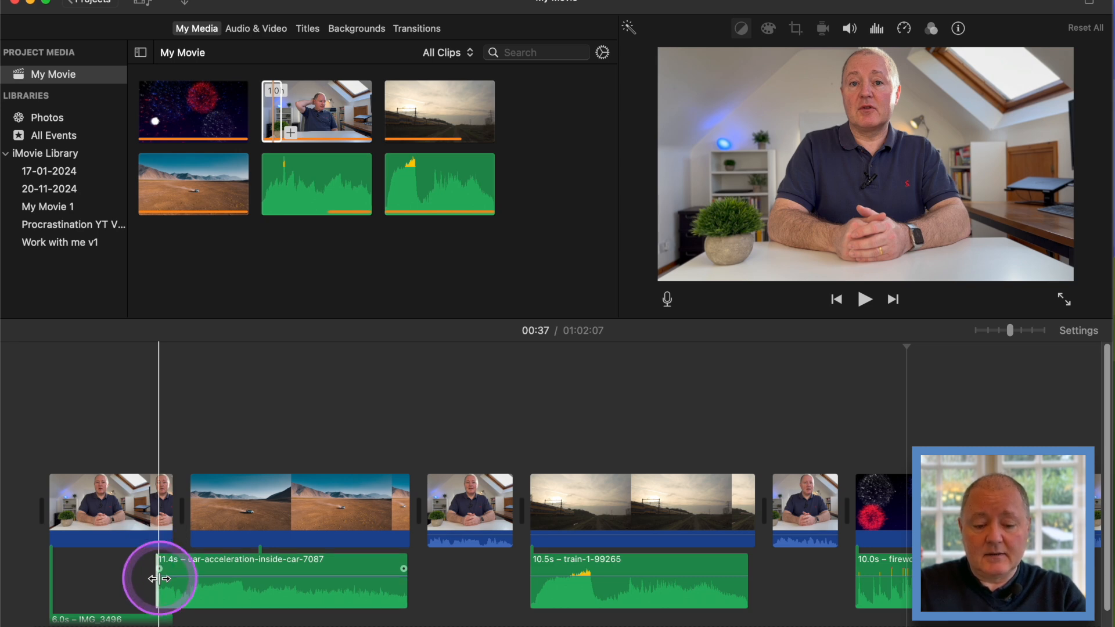
Play the transition from the first talking-head clip to the car clip to check the early car sound
scroll(131, 579, "down", 2)
left_click(122, 578)
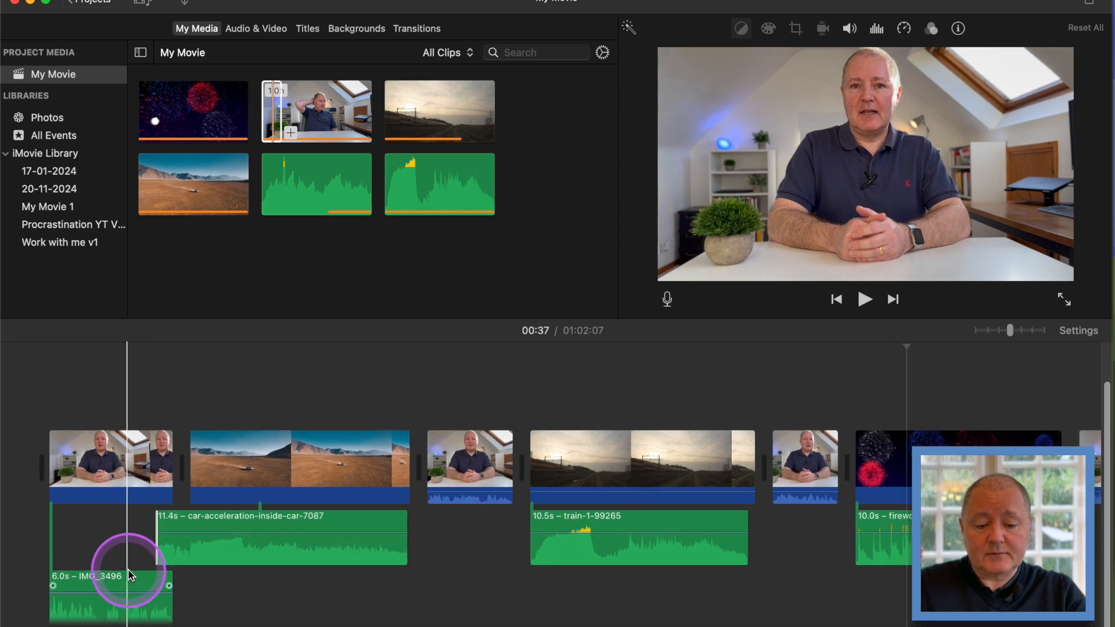
key("space")
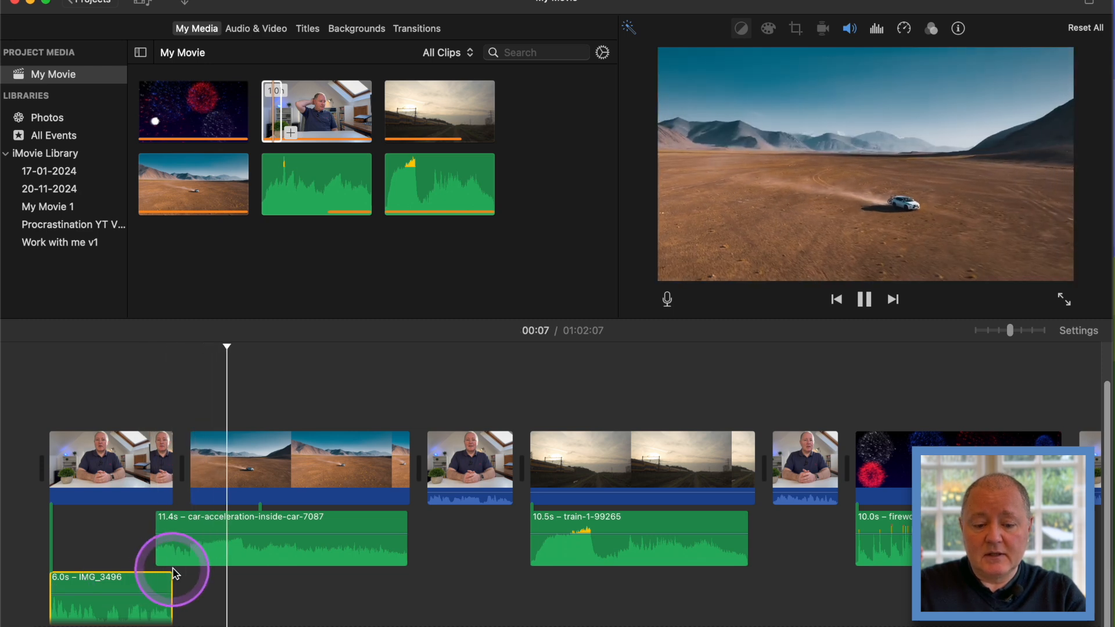
Extend the start of the car-acceleration audio further under the talking-head clip, to a length of 12.4 s
left_click(156, 540)
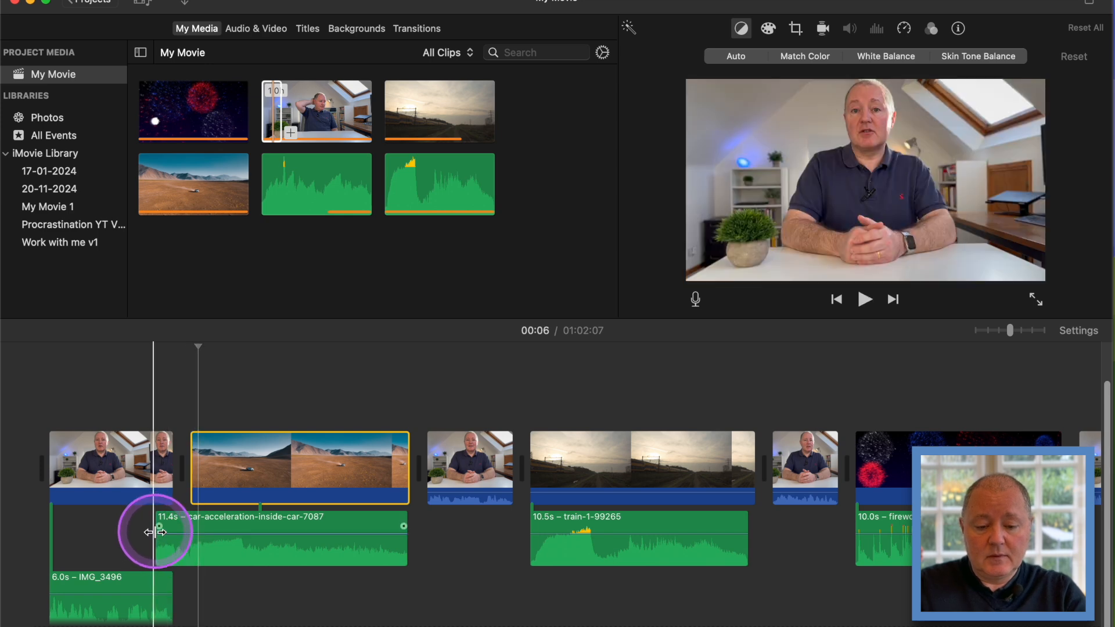
left_click_drag(156, 537, 137, 533)
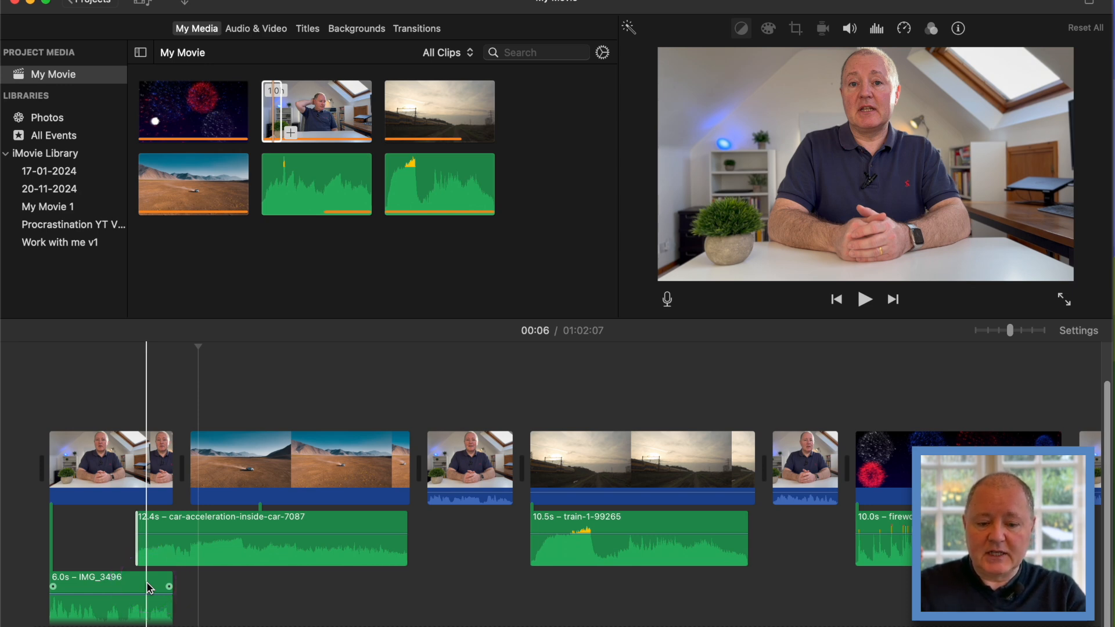
Fade out the end of the first talking-head clip's detached audio and fade in the start of the car-acceleration audio
left_click_drag(167, 587, 167, 583)
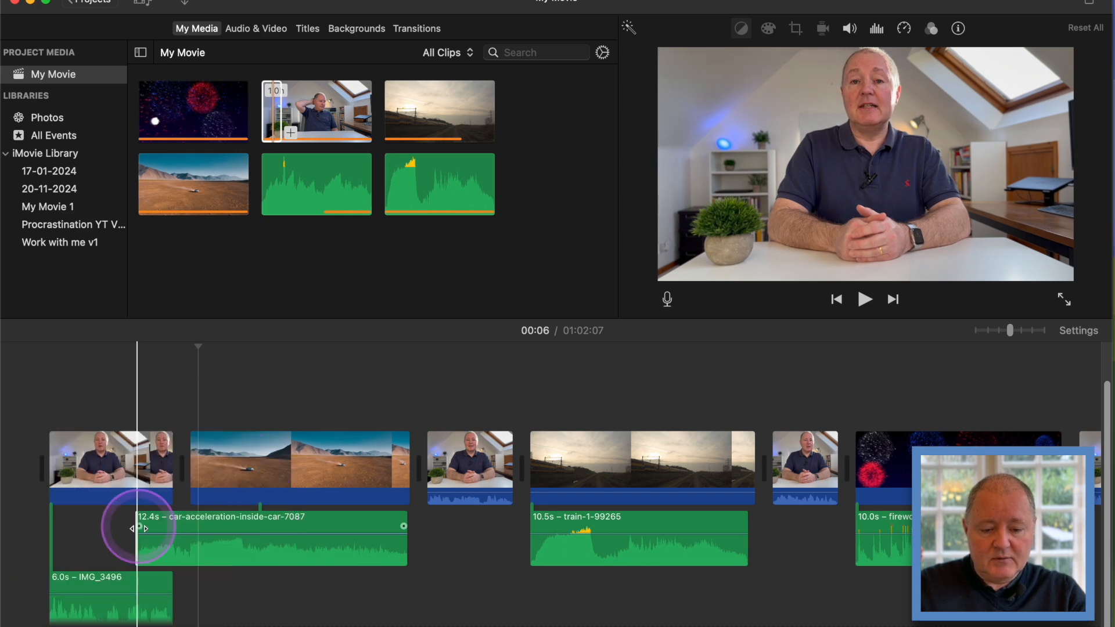
left_click(169, 588)
left_click_drag(169, 588, 148, 587)
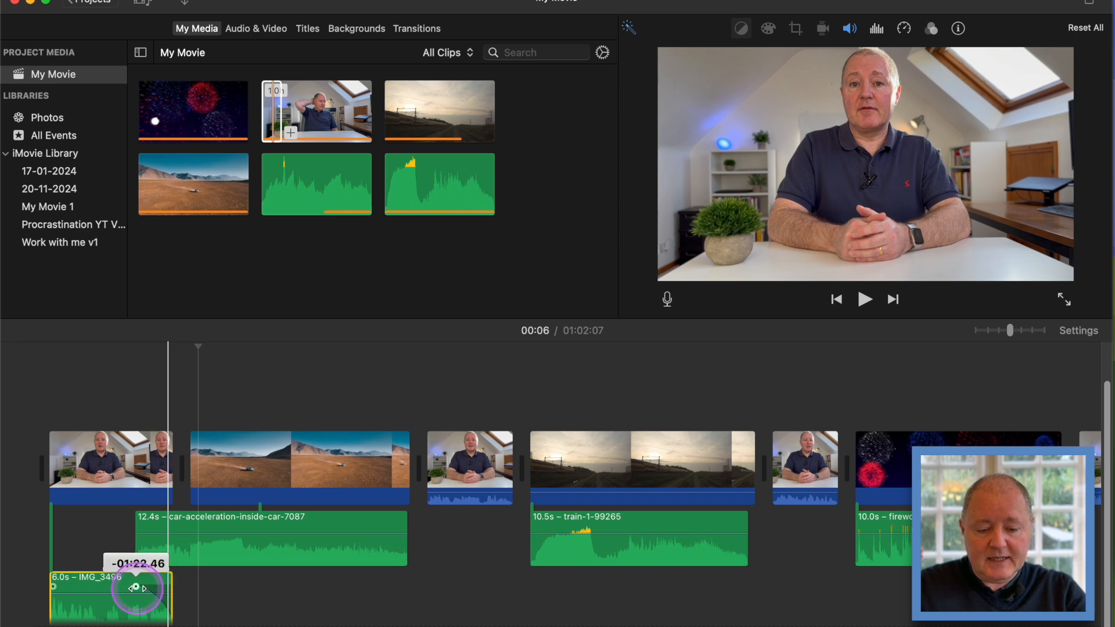
left_click_drag(136, 589, 137, 589)
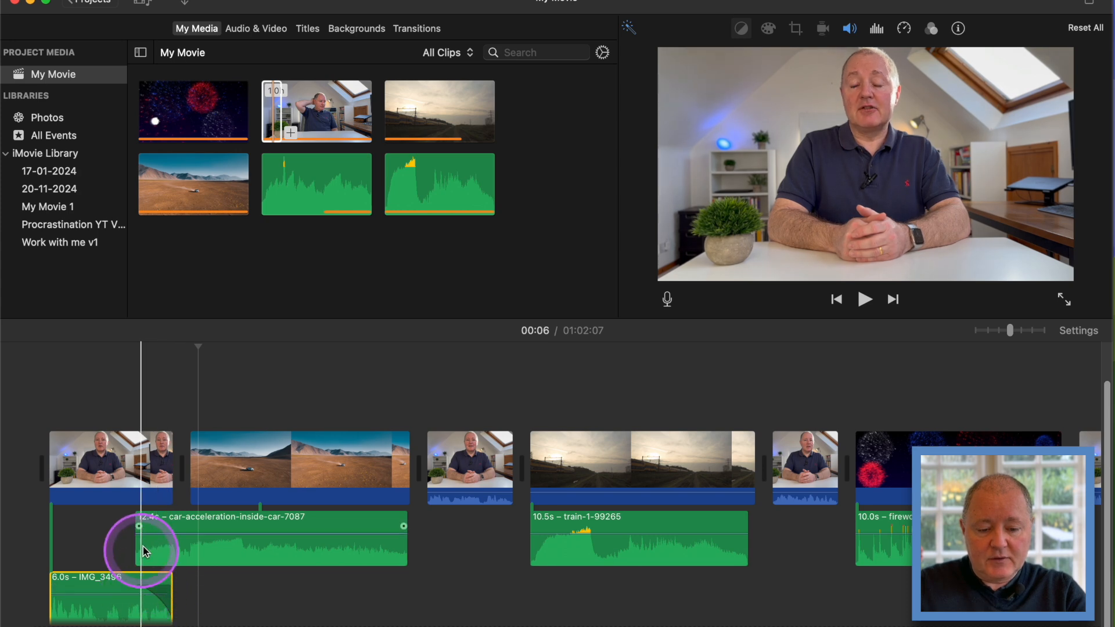
left_click_drag(139, 527, 172, 527)
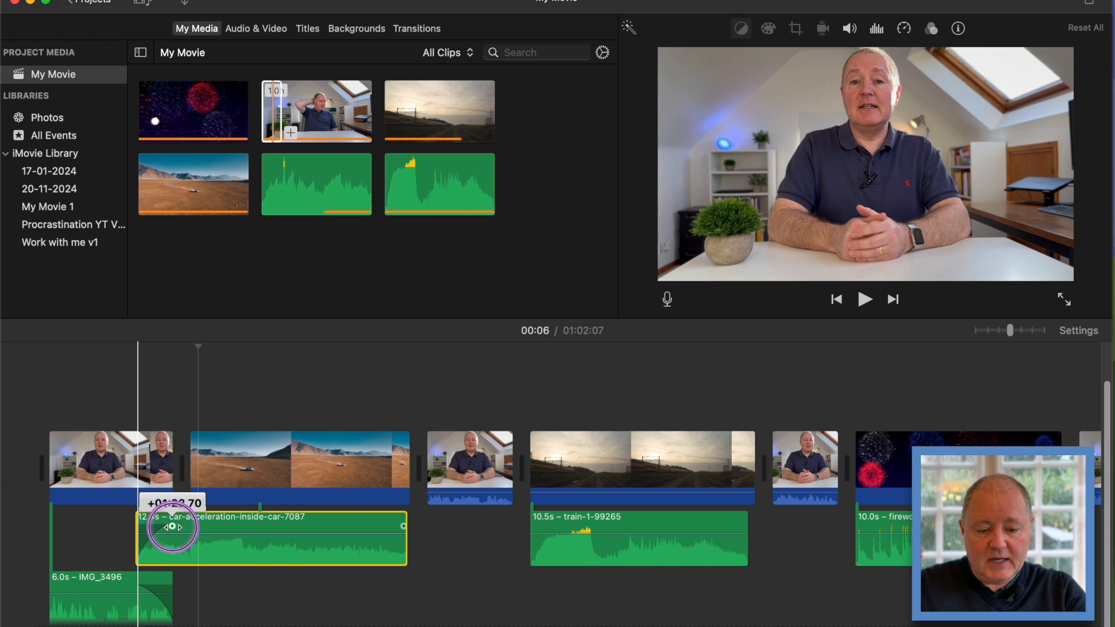
left_click_drag(186, 528, 180, 528)
Play from the first talking-head clip into the car clip to check the overlapping audio fades
left_click(116, 530)
key("space")
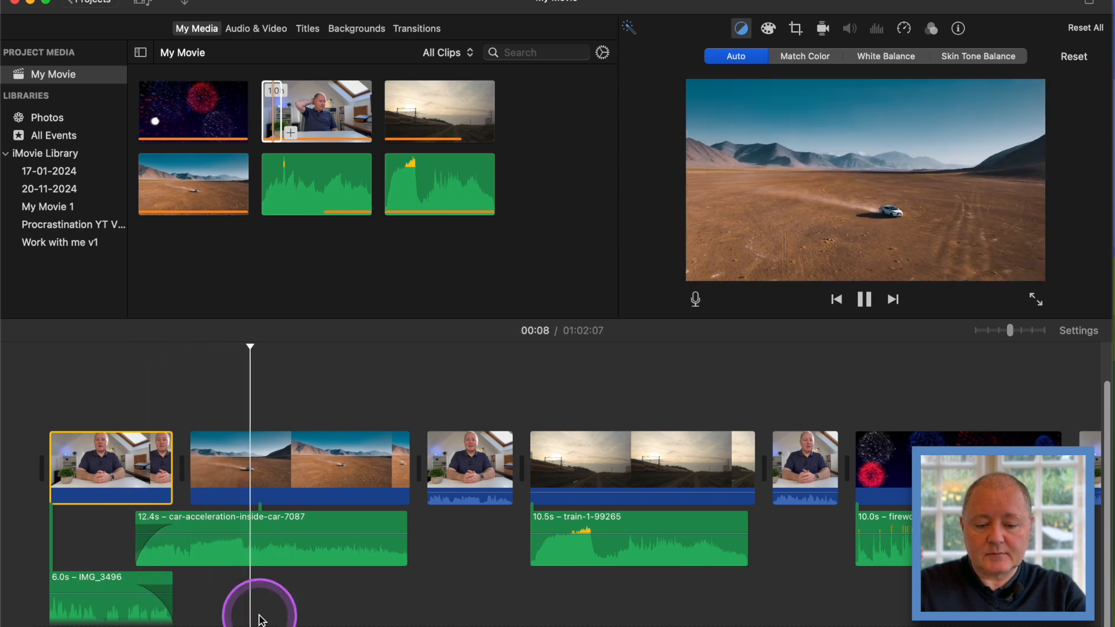
key("space")
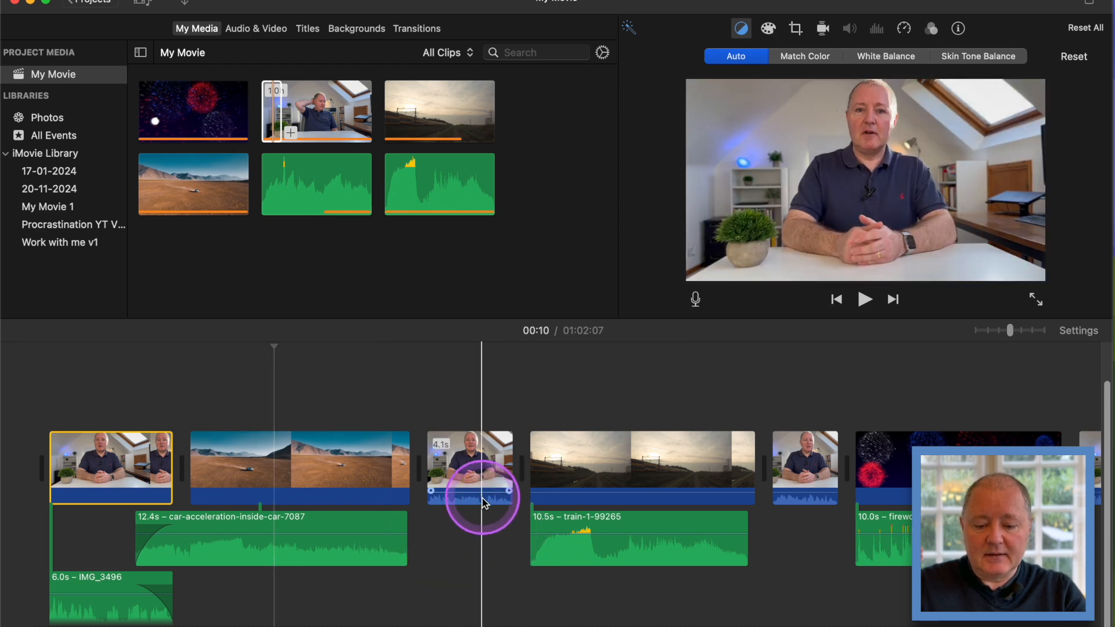
Detach the second talking-head clip's audio and extend its end under the train clip to a length of 5.8 s
right_click(482, 504)
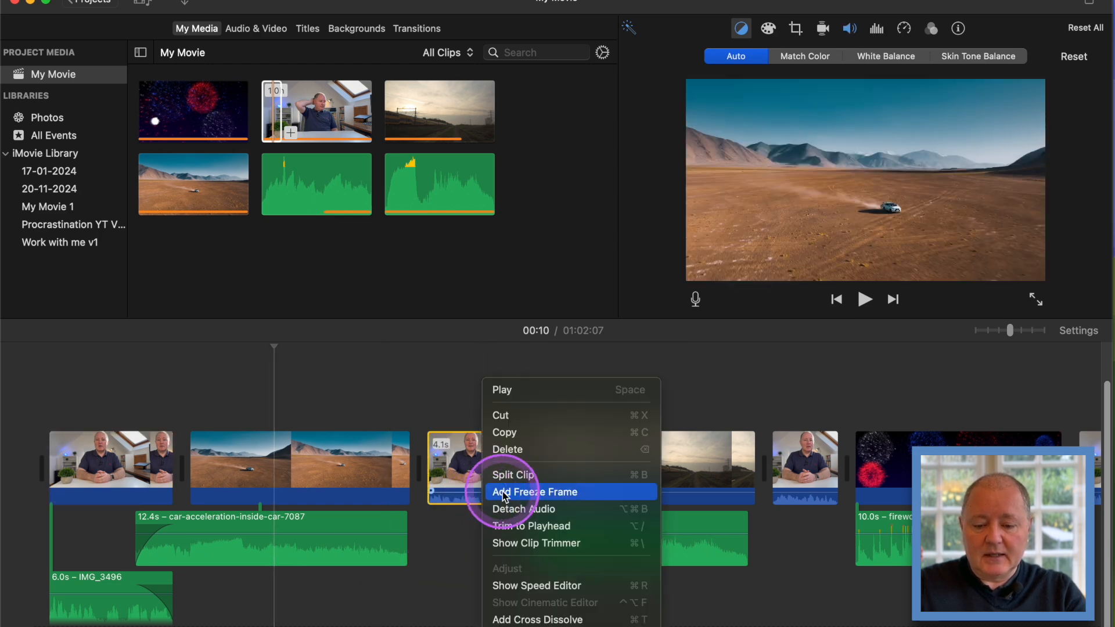
left_click(510, 510)
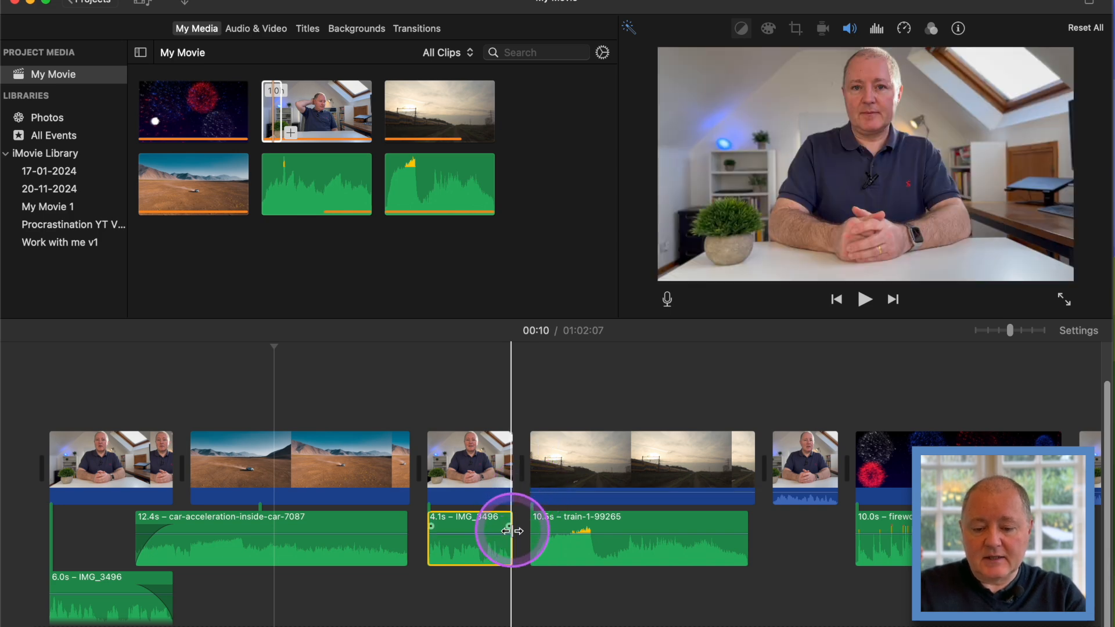
left_click(511, 538)
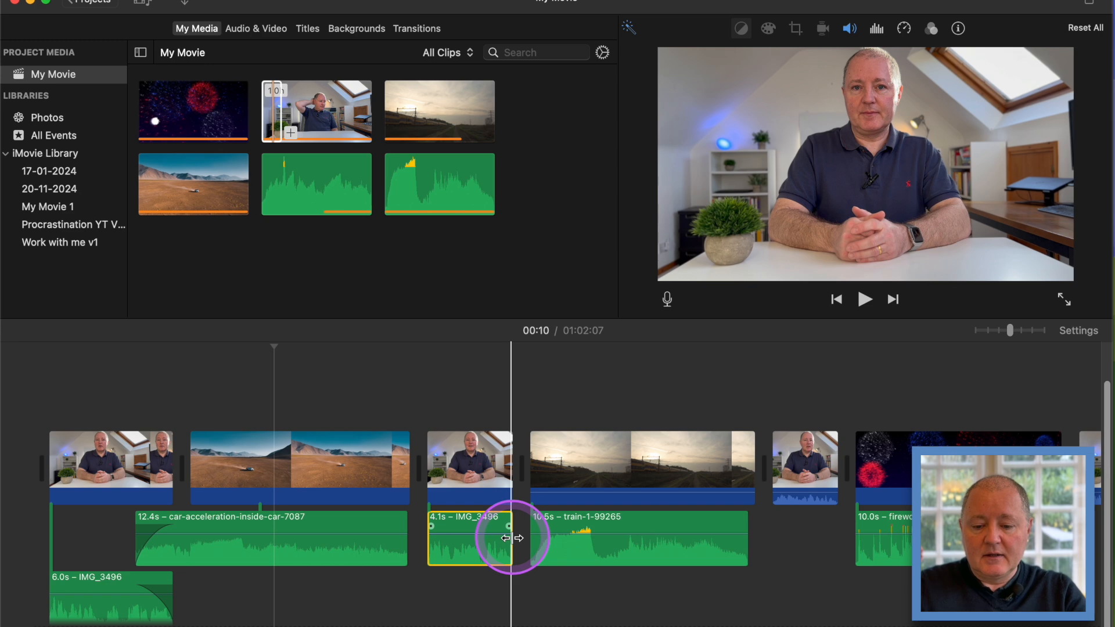
left_click_drag(511, 538, 562, 540)
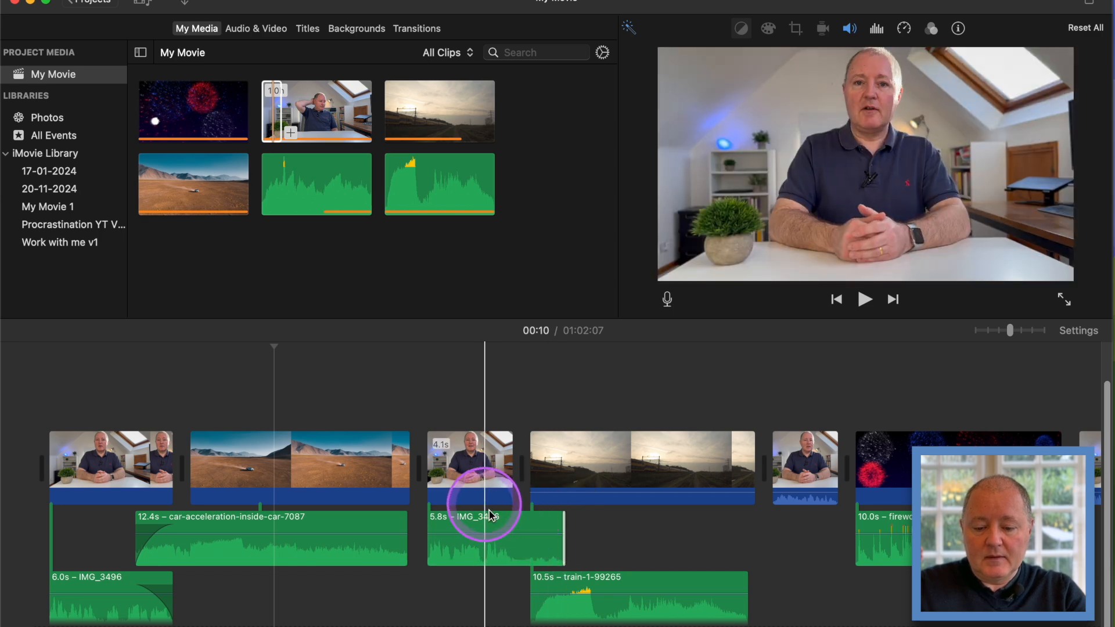
Add a fade-in at the start of the train audio and lower that audio clip's volume
left_click(533, 588)
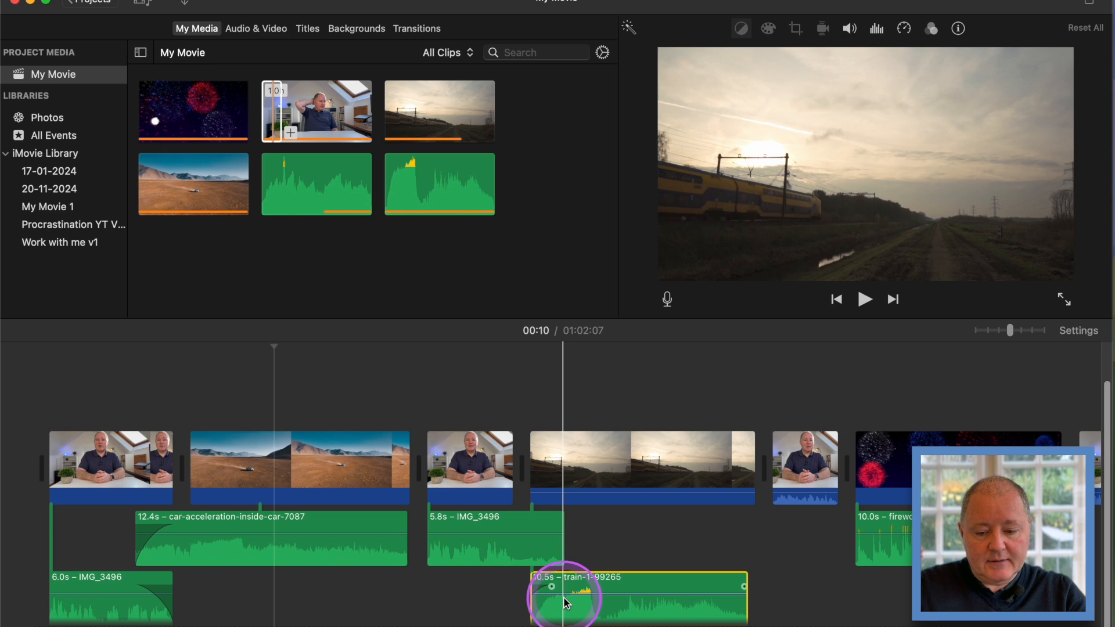
left_click(542, 604)
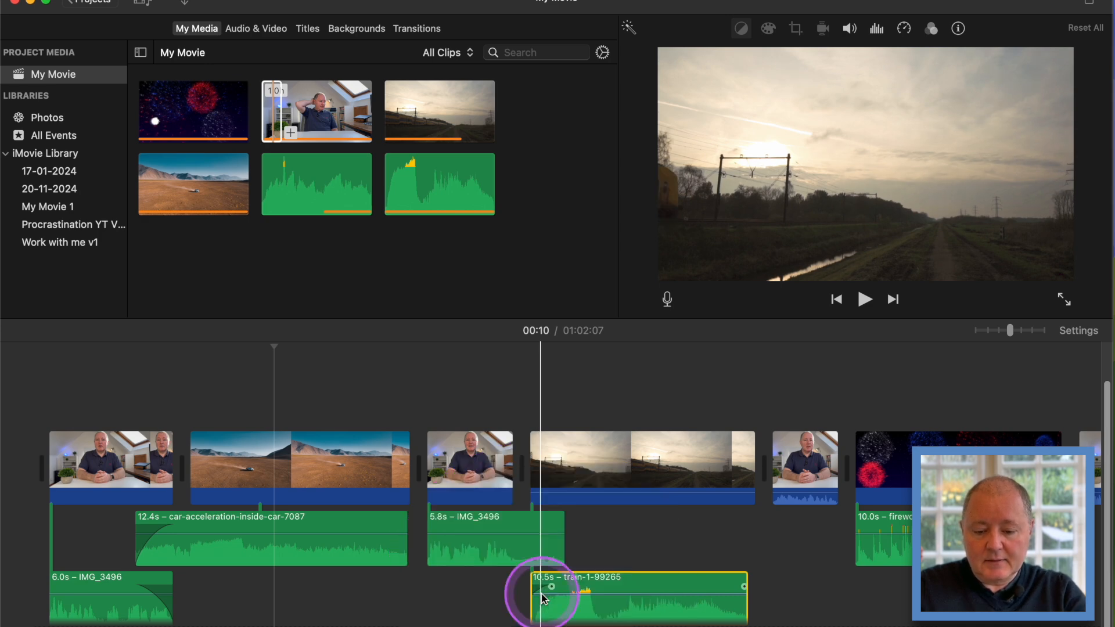
left_click(543, 599)
left_click_drag(542, 599, 543, 606)
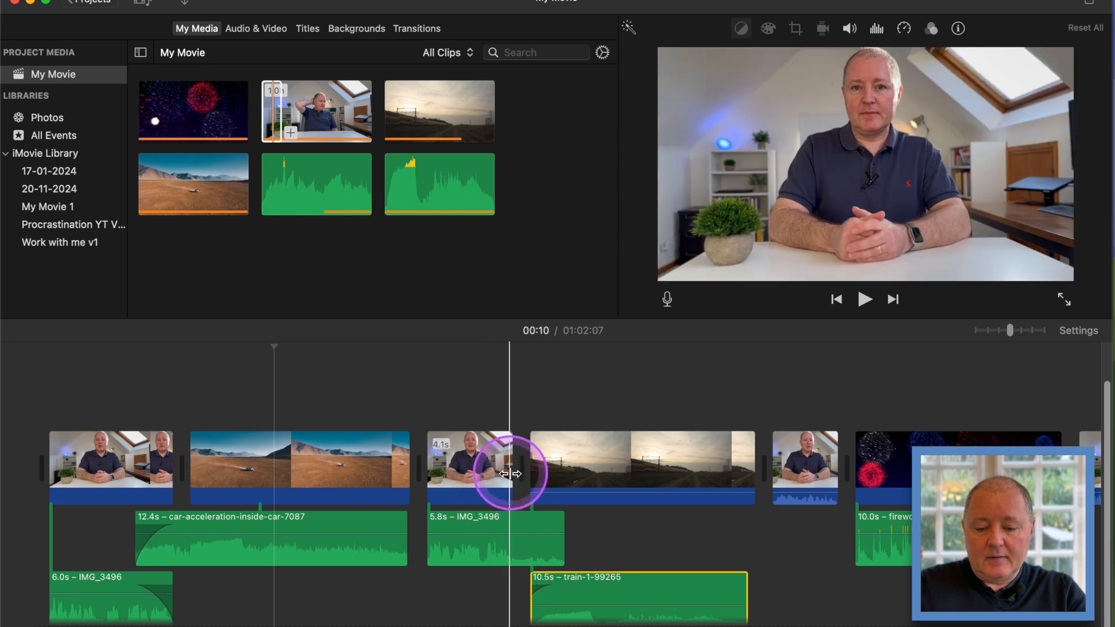
Trim the end of the second talking-head clip's video to bring the train footage in earlier, and lengthen the train audio's fade-in
left_click_drag(509, 475, 461, 477)
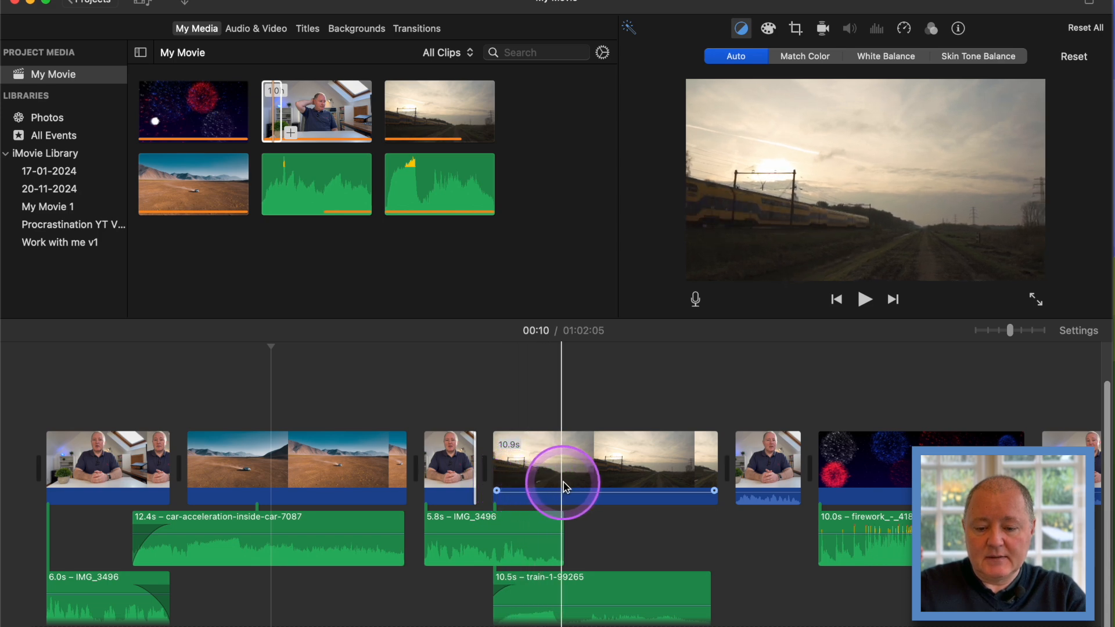
left_click_drag(512, 588, 565, 588)
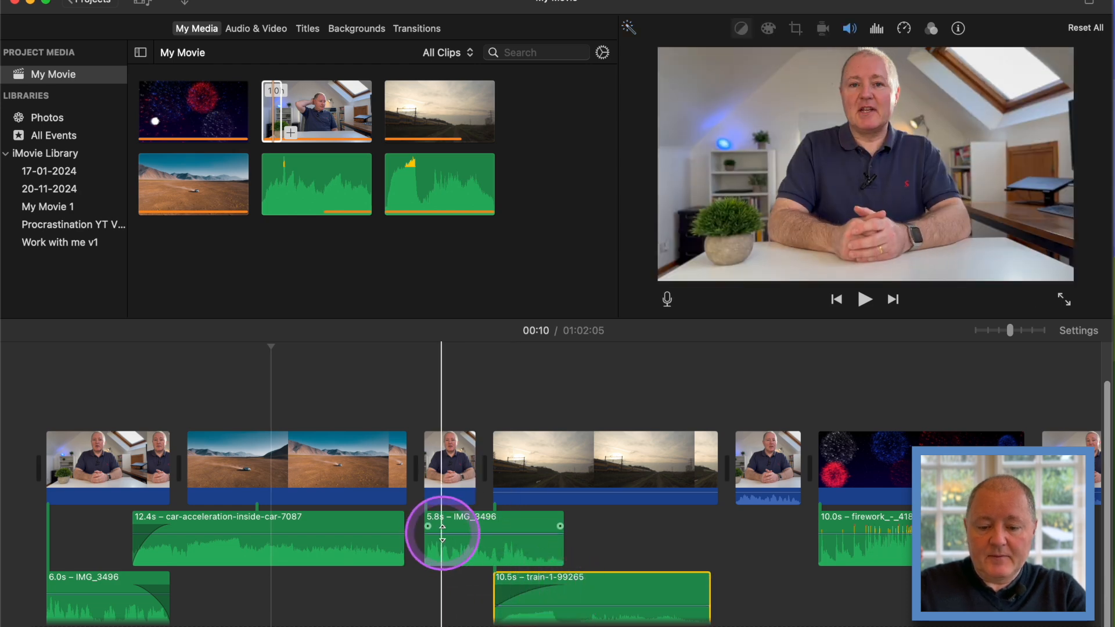
Play from the second talking-head clip into the train clip to check how the speech carries over the train footage
left_click(455, 538)
key("space")
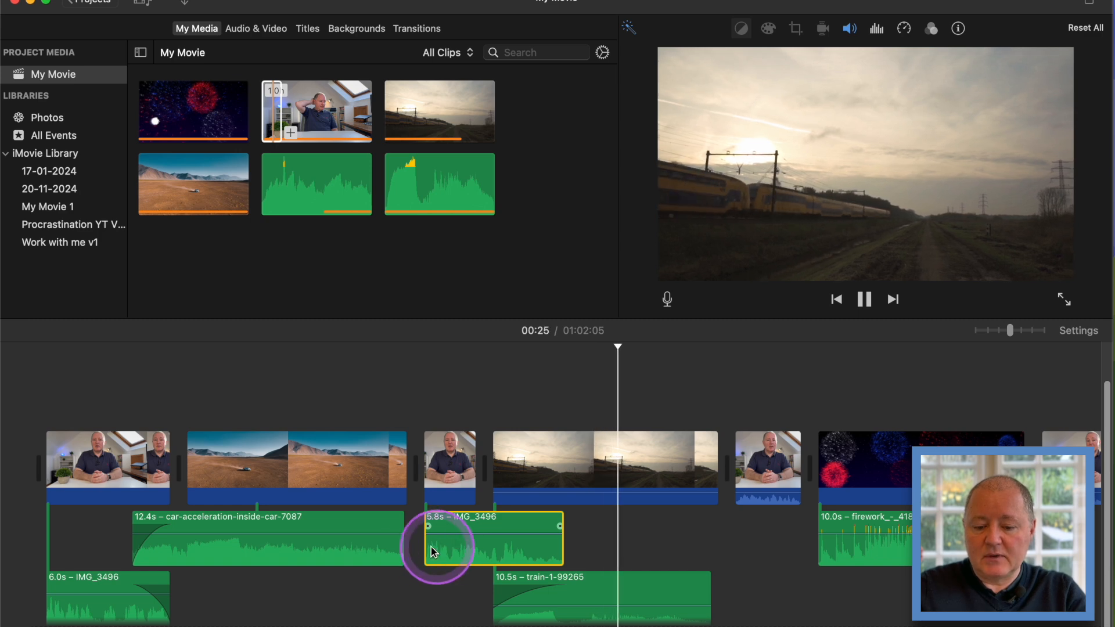
left_click(493, 545)
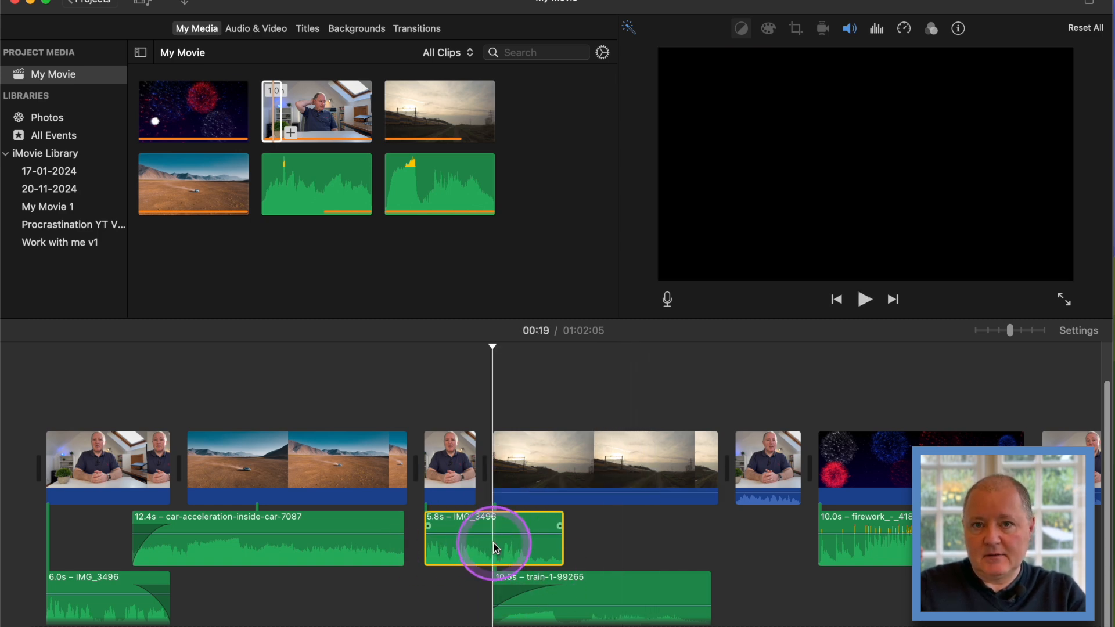